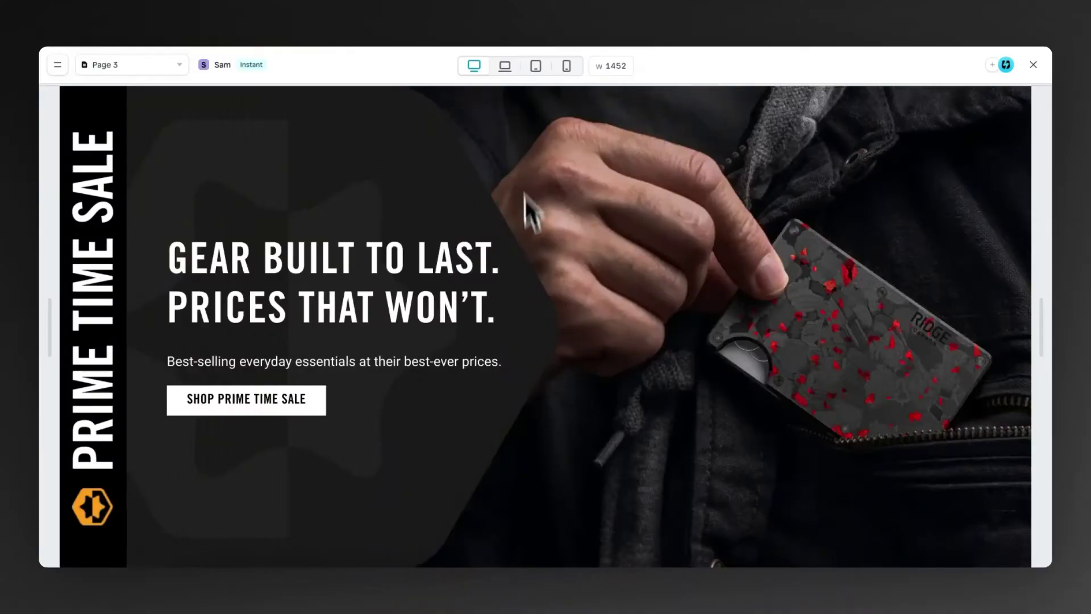
Preview the finished Prime Time Sale section at the laptop, tablet and mobile widths
click(505, 66)
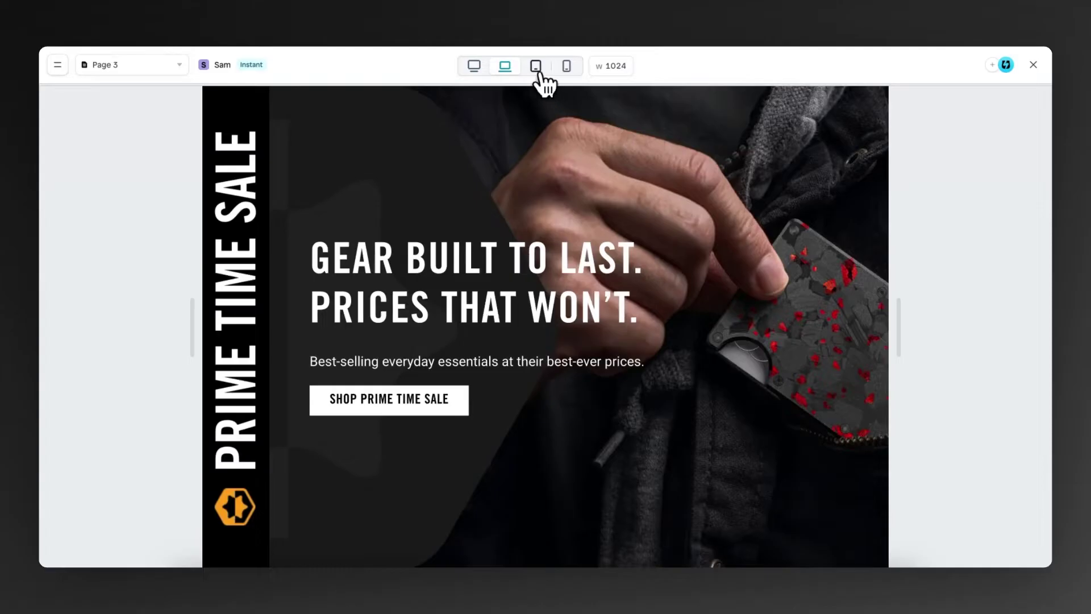
click(536, 67)
click(567, 67)
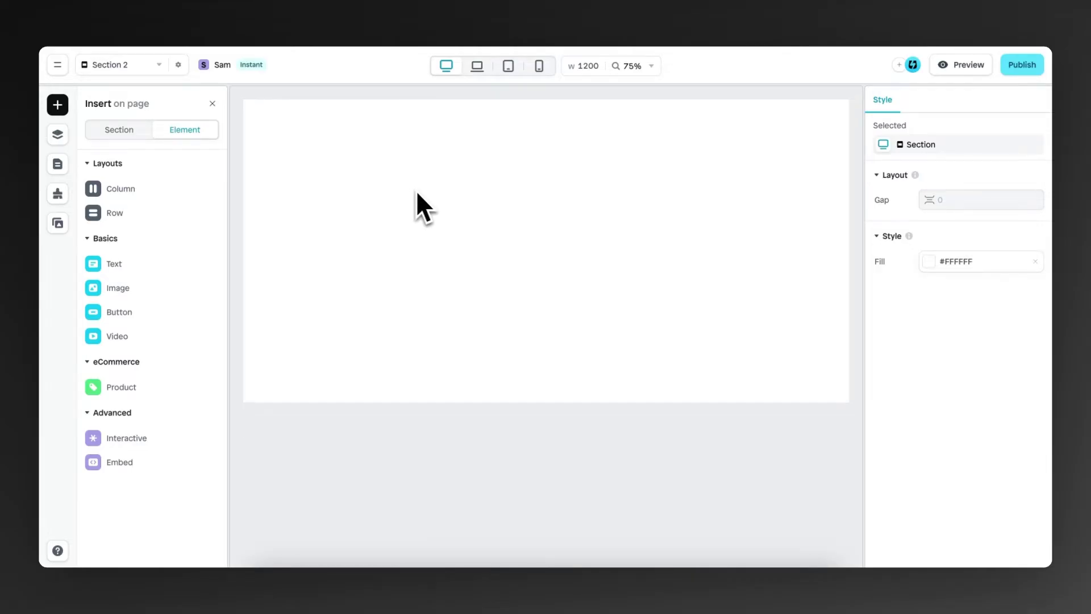
Insert a single row into the empty section and set its height to 100 VH using the View unit
click(180, 213)
click(265, 216)
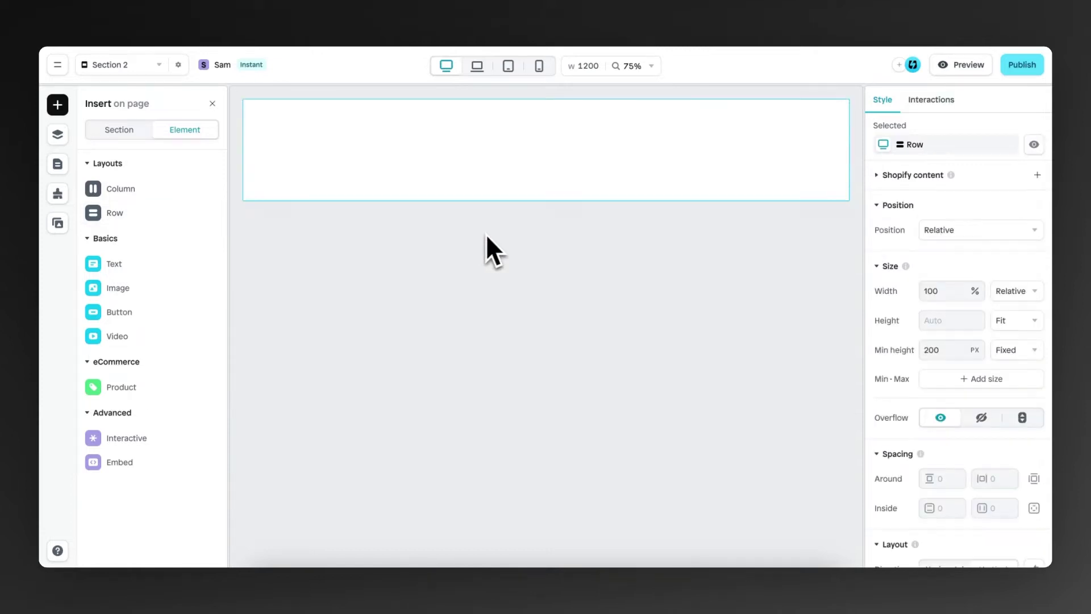
click(1014, 322)
click(1017, 420)
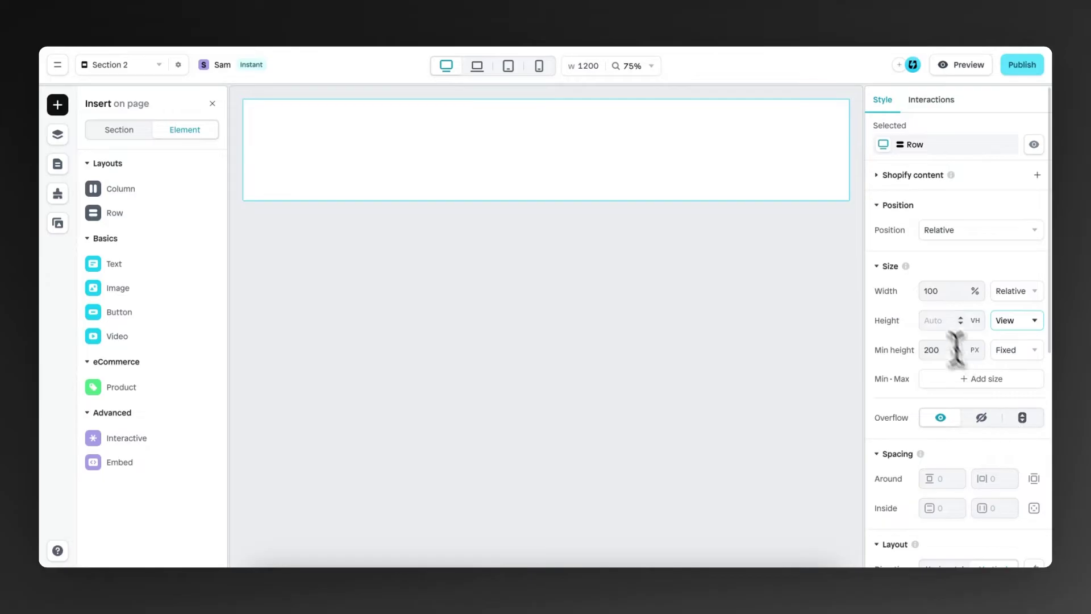
click(937, 321)
text(100)
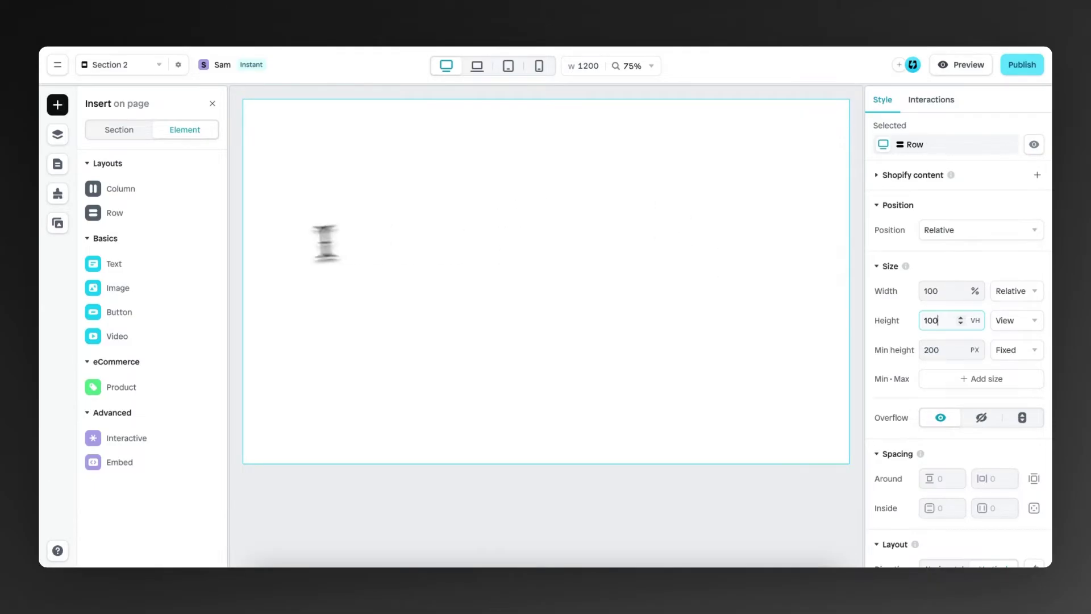
Insert a two-part column layout inside the row and set its height to Fill
mouse_move(167, 196)
drag(341, 164, 506, 278)
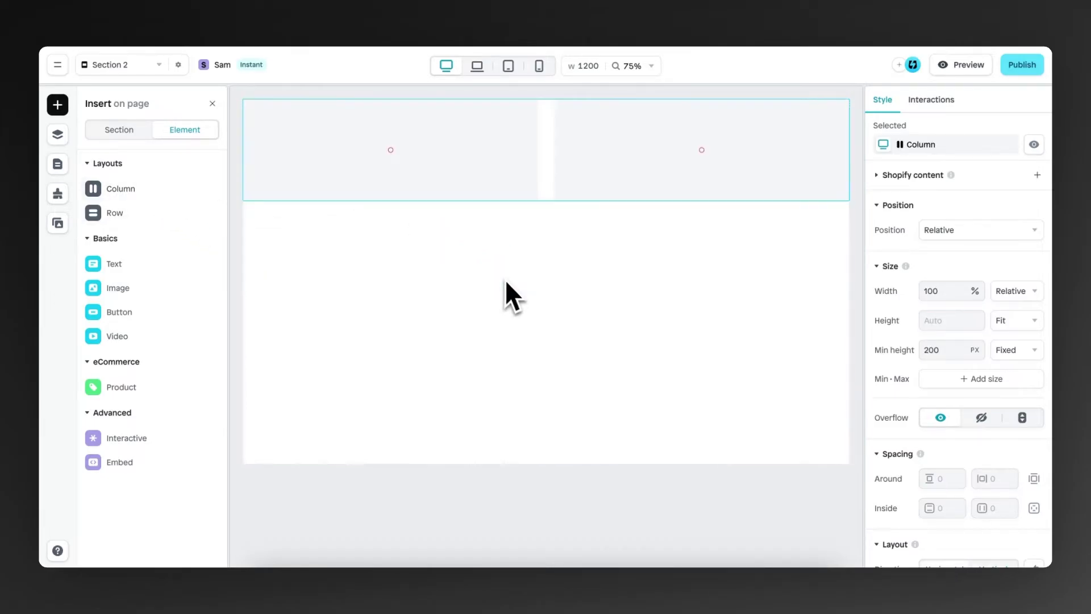
click(1026, 321)
click(1018, 345)
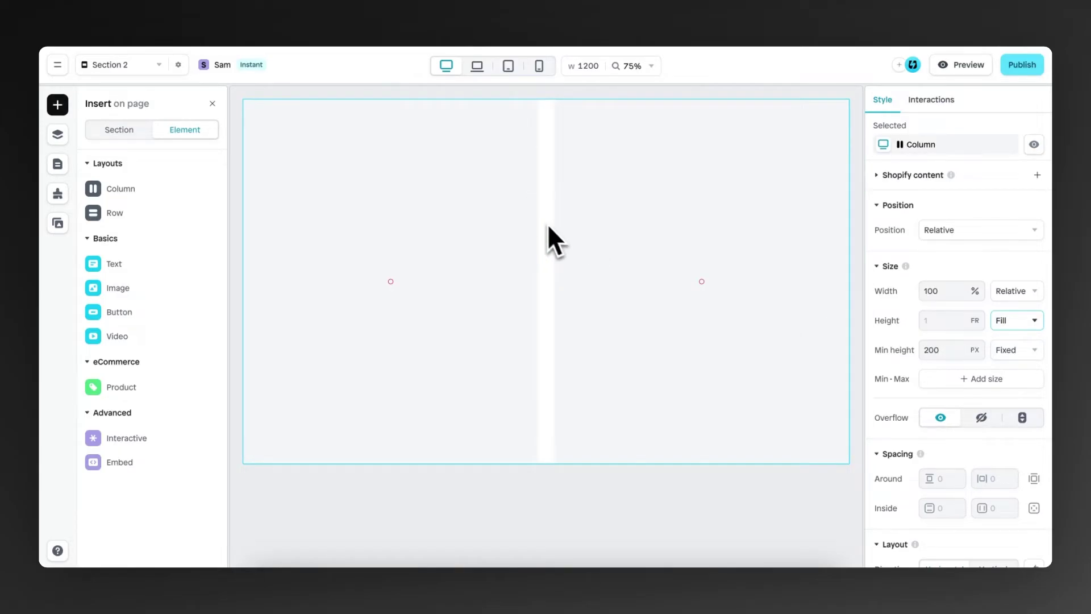
Set the column layout's gap to 0 so its two halves touch
scroll(932, 415, down, 5)
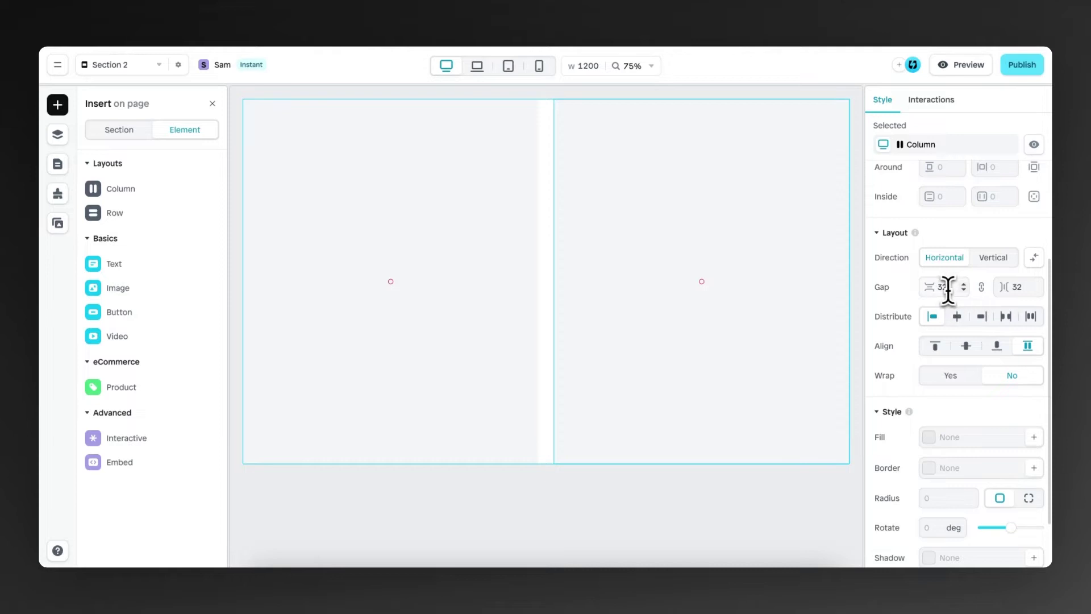
drag(948, 287, 922, 290)
text(0)
Give the left row inside the column a fixed width of 100 px
click(520, 219)
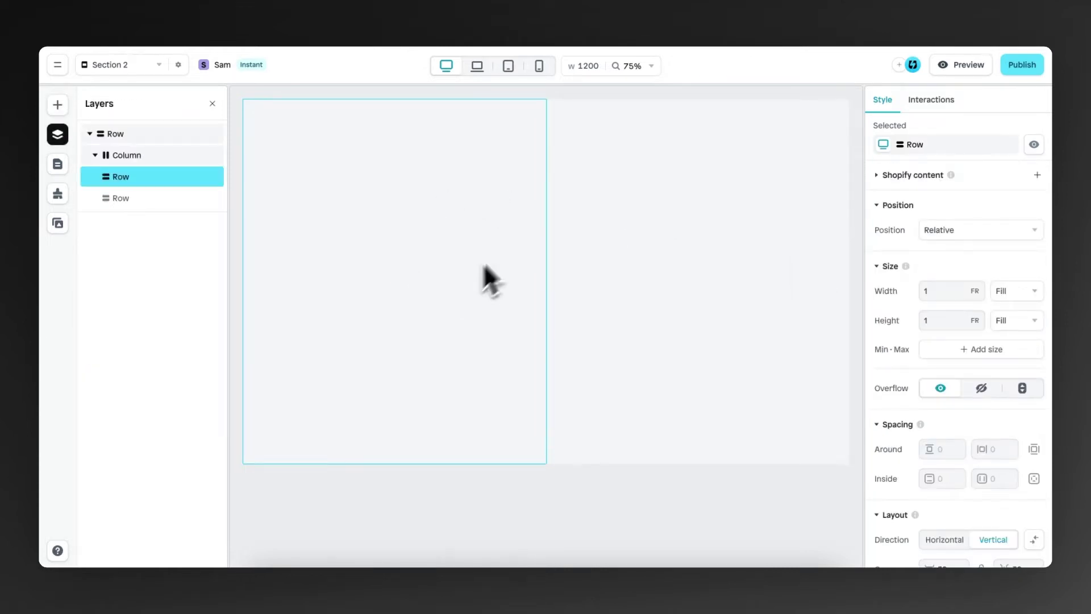
click(1023, 290)
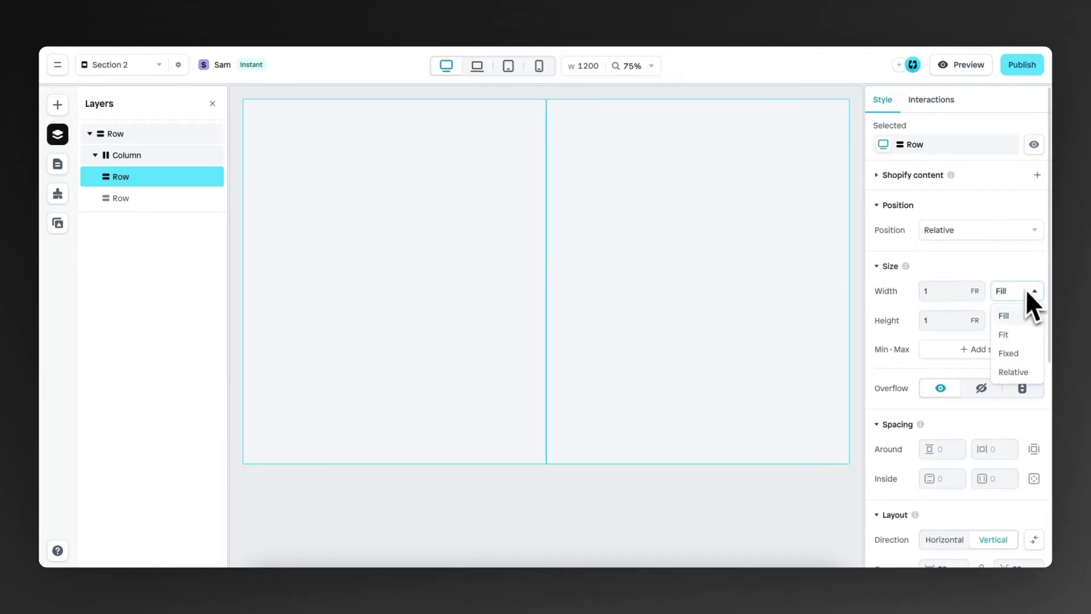
click(1022, 351)
double_click(926, 291)
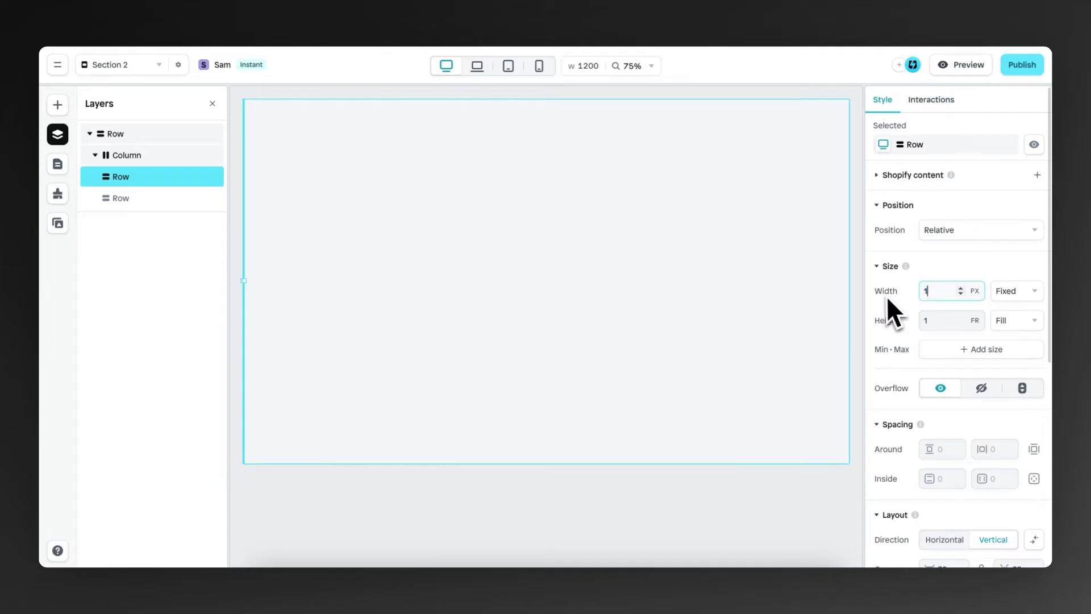
text(100)
click(742, 239)
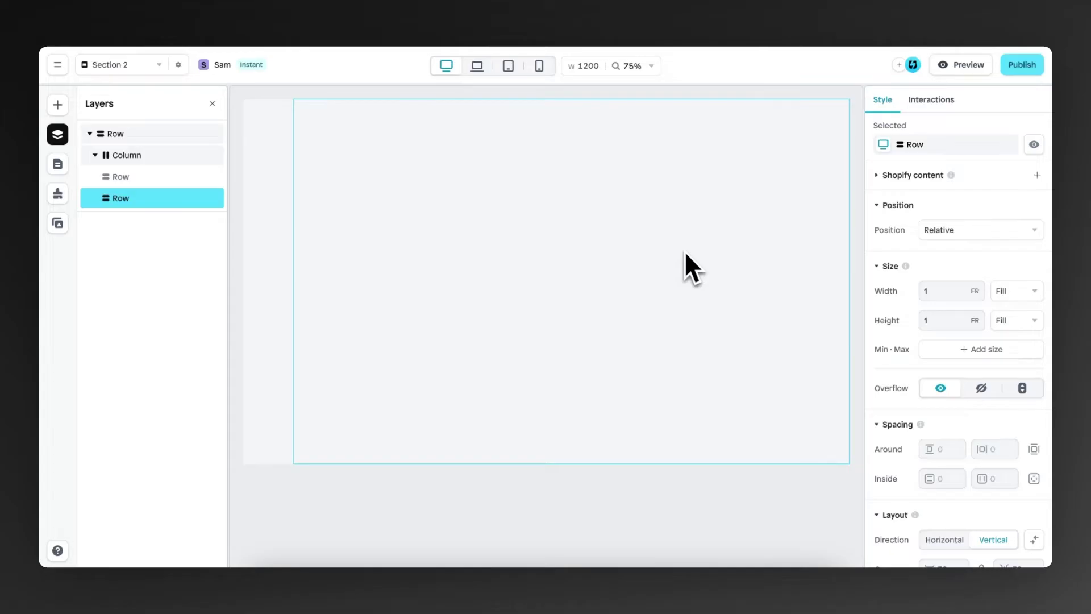
Fill the narrow left row with the vertical PRIME TIME SALE screenshot image
key(Up)
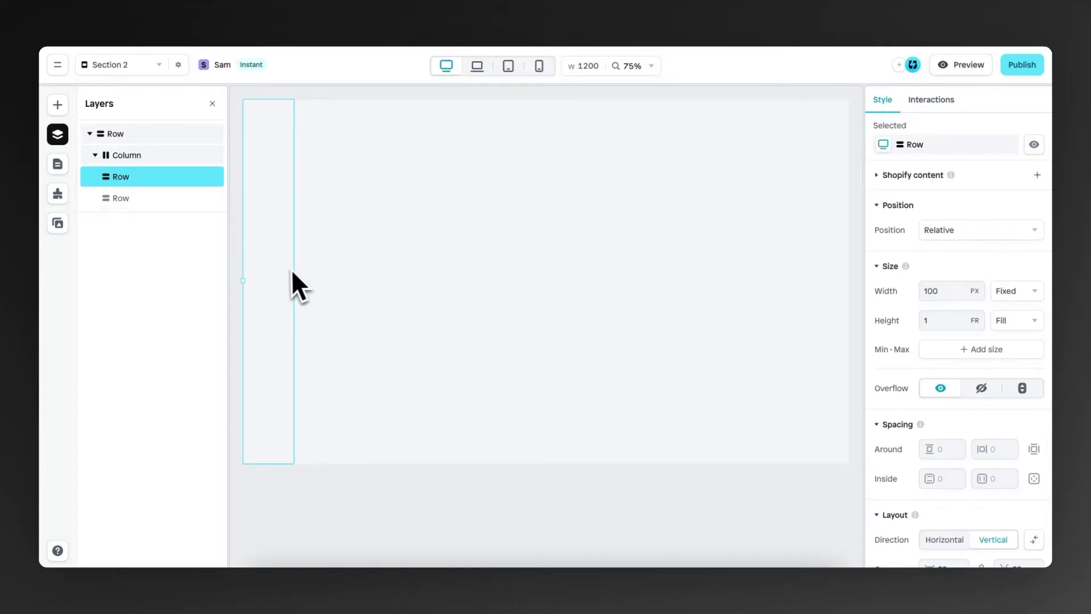
scroll(918, 251, down, 6)
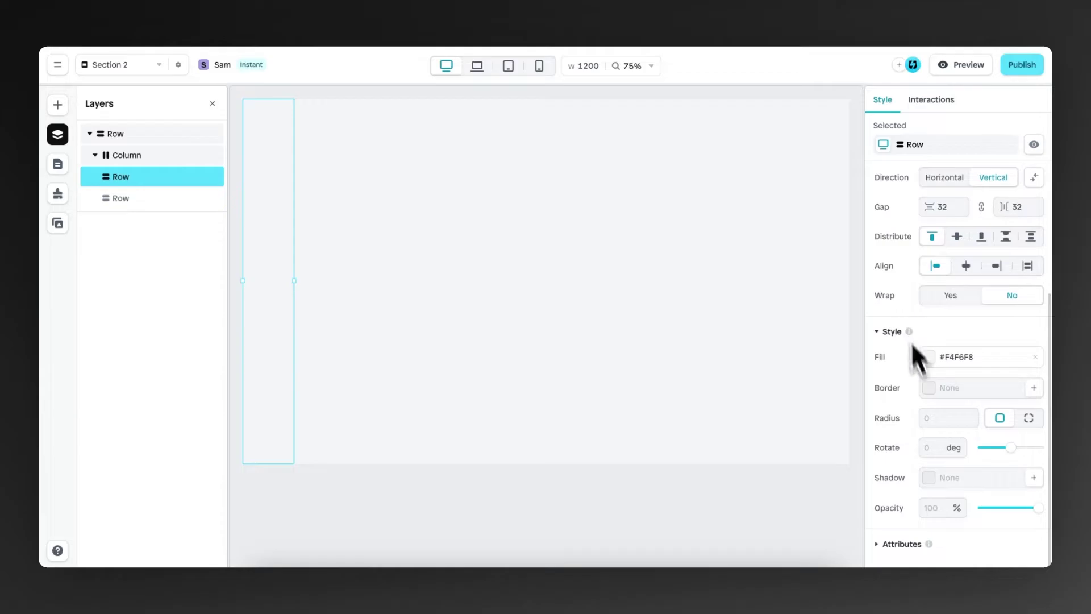
click(937, 358)
click(780, 259)
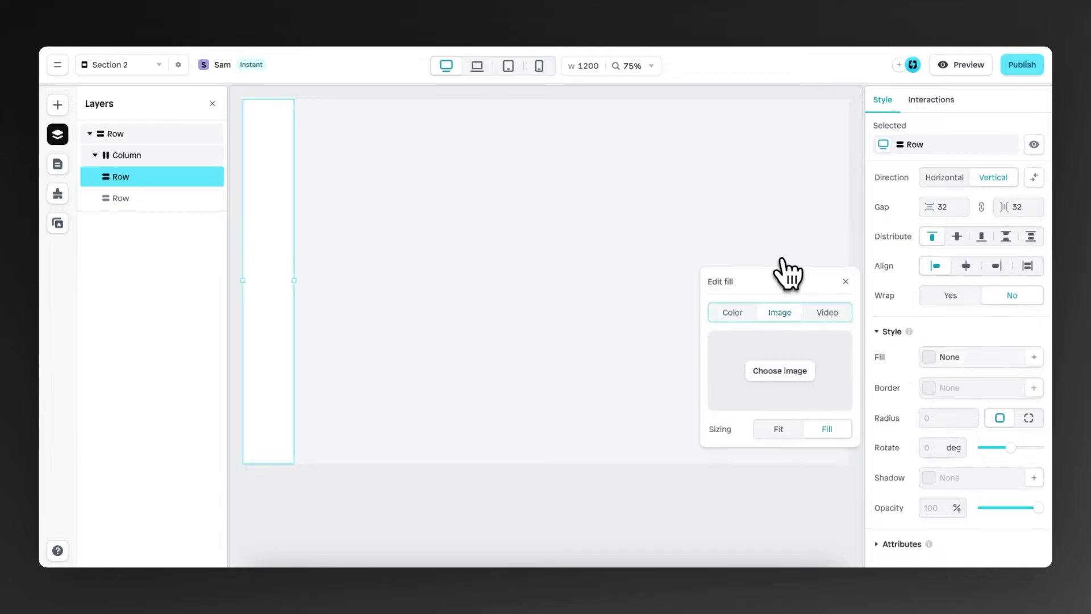
click(791, 369)
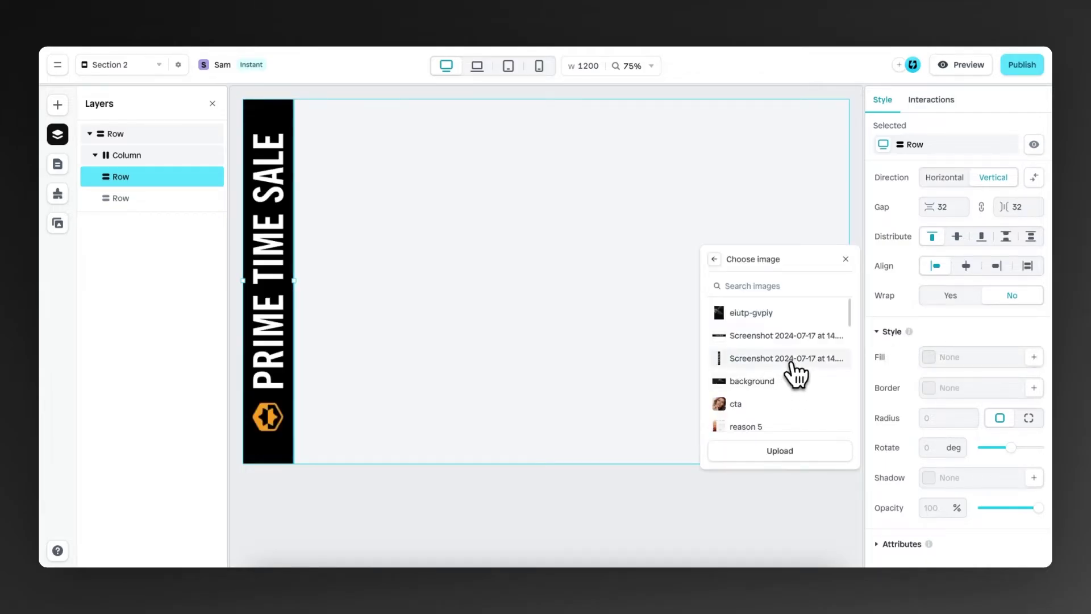
click(795, 364)
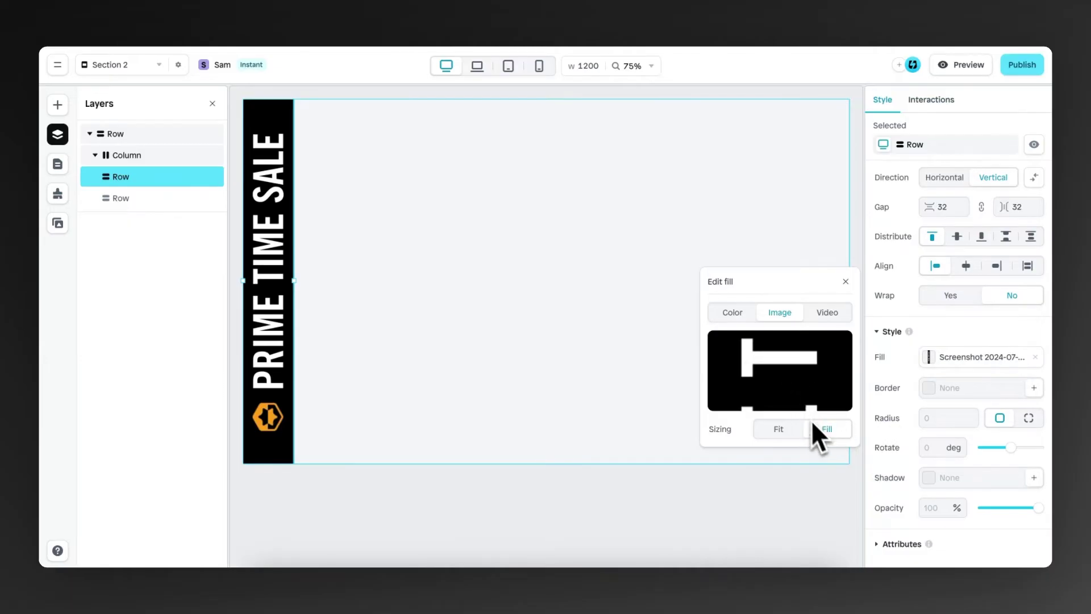
click(845, 281)
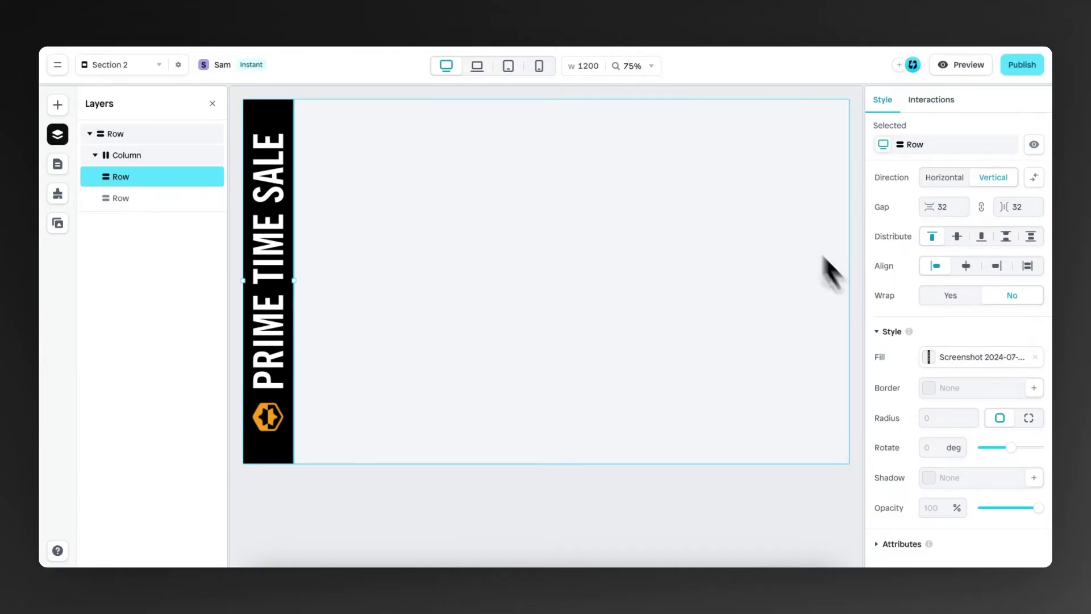
Fill the wide right row with the image named background
click(660, 235)
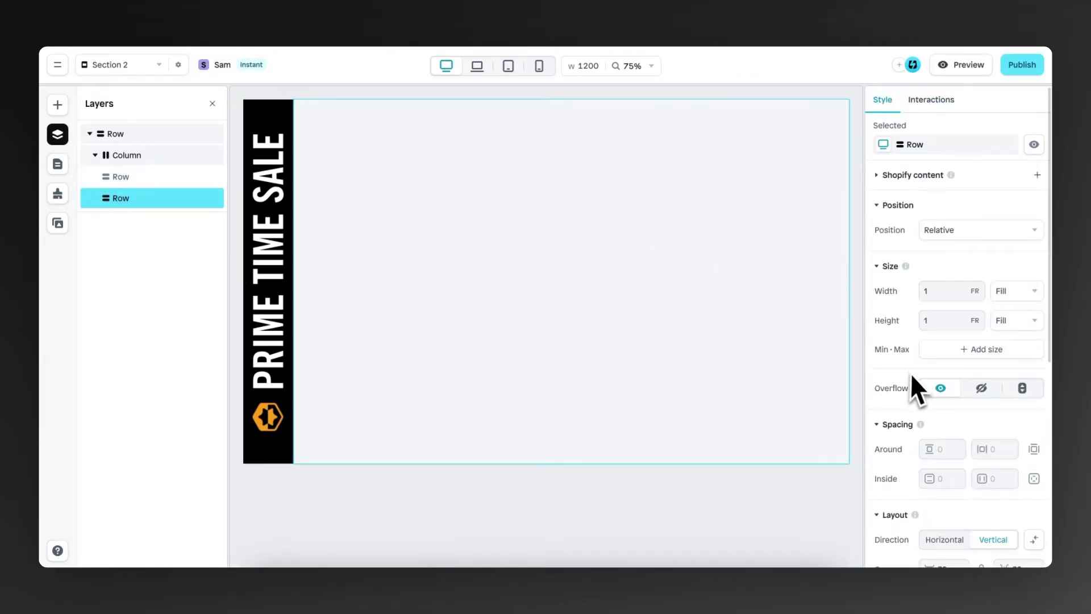
scroll(912, 373, down, 2)
scroll(912, 373, down, 5)
click(938, 359)
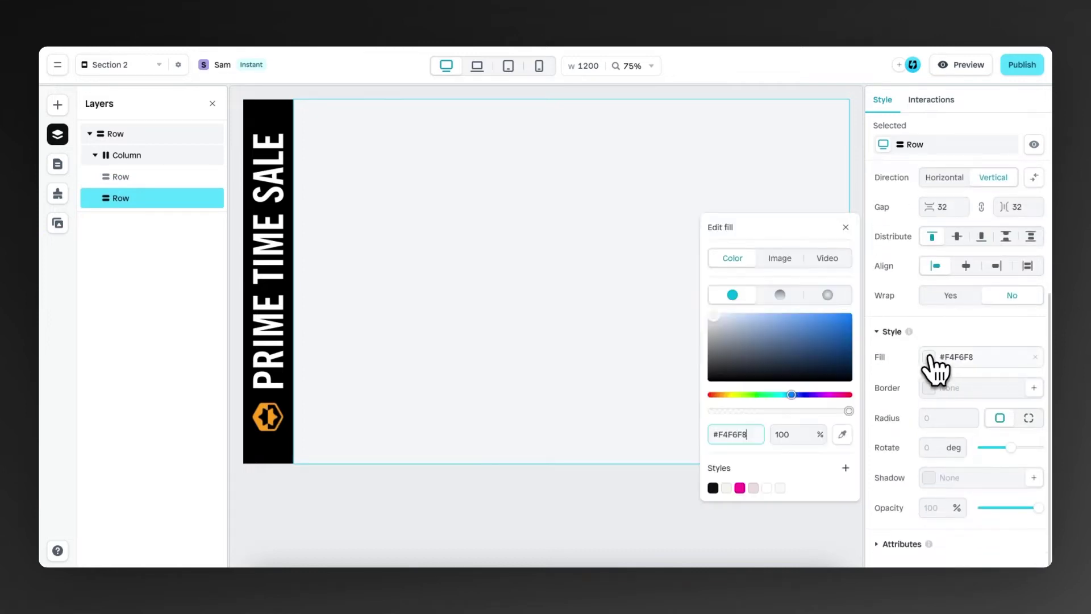
click(780, 258)
click(779, 370)
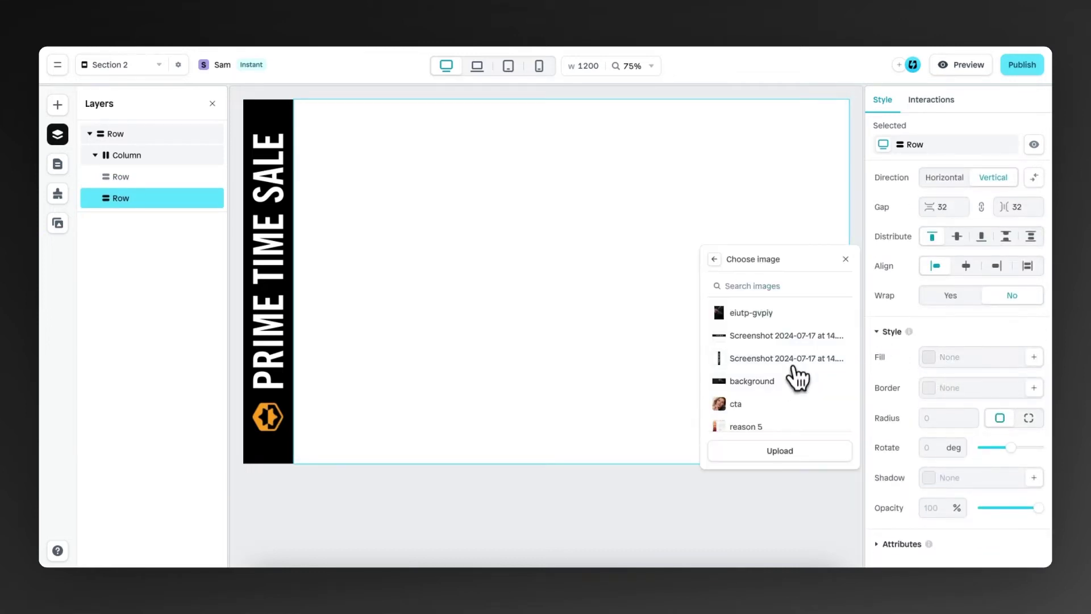
click(795, 377)
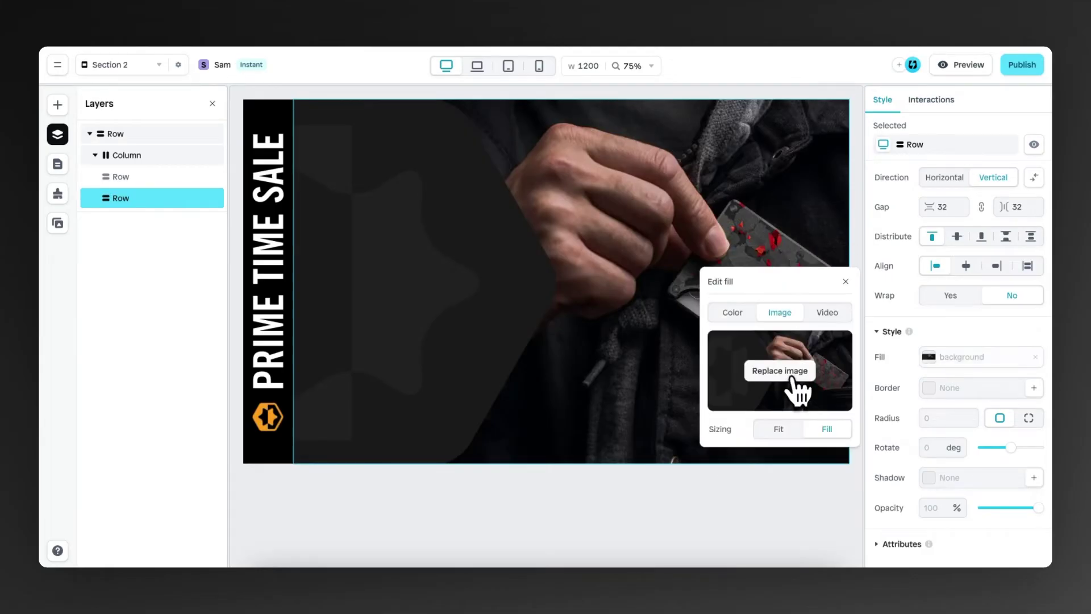
click(845, 285)
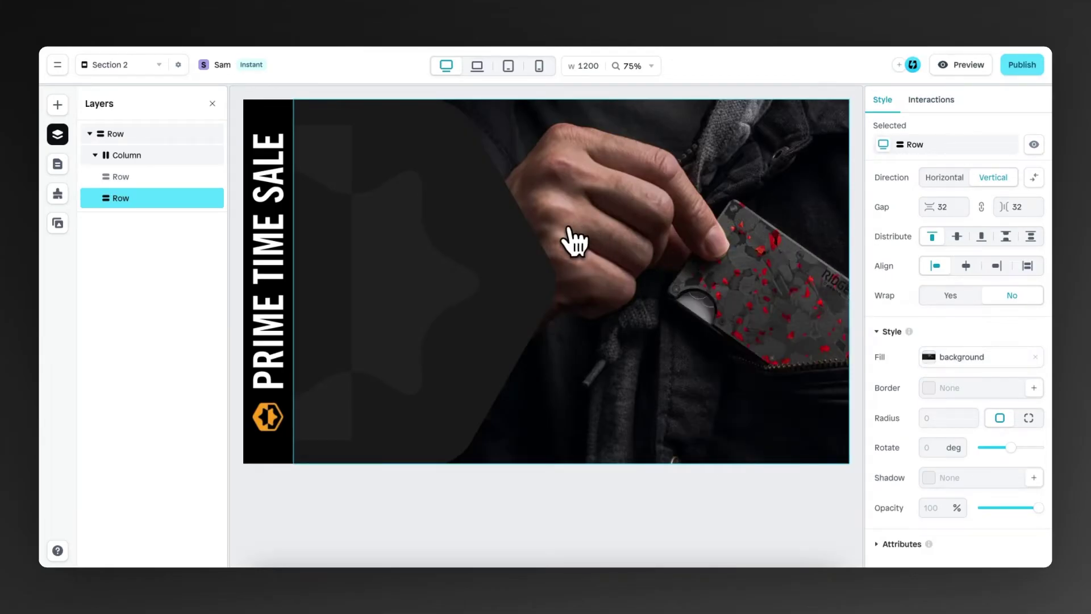
Insert a heading, a paragraph text and a button, stacked in that order, into the row with the background image
click(57, 105)
mouse_move(140, 213)
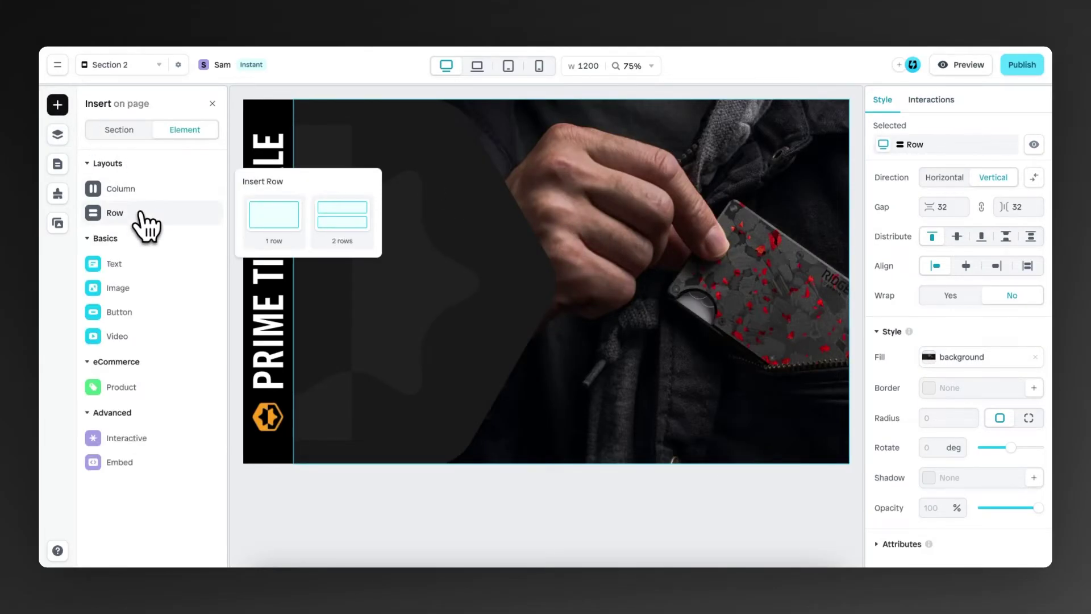
mouse_move(146, 273)
drag(280, 244, 460, 261)
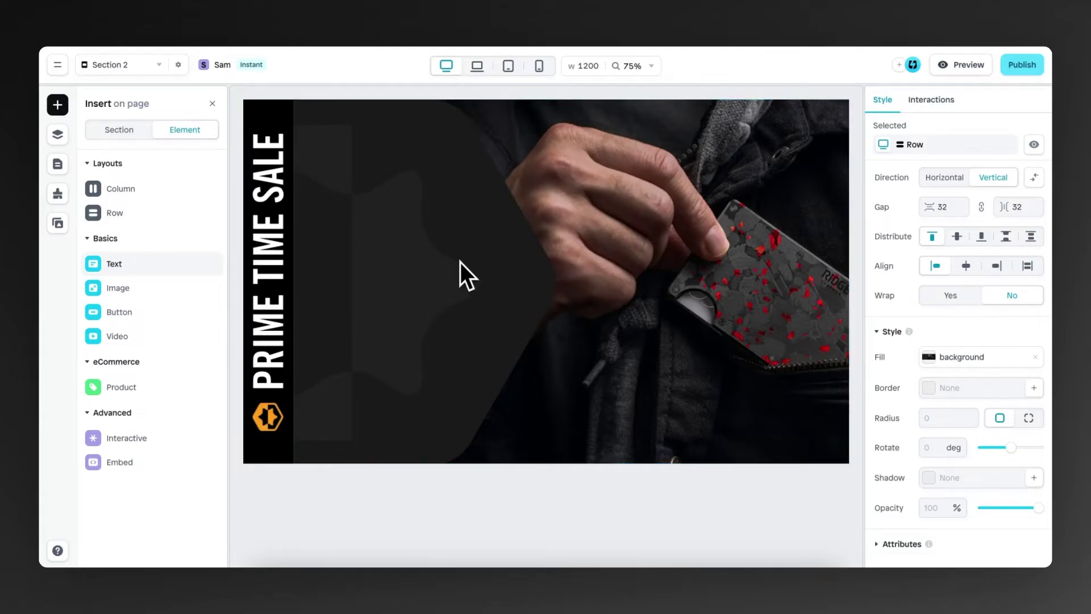
mouse_move(121, 287)
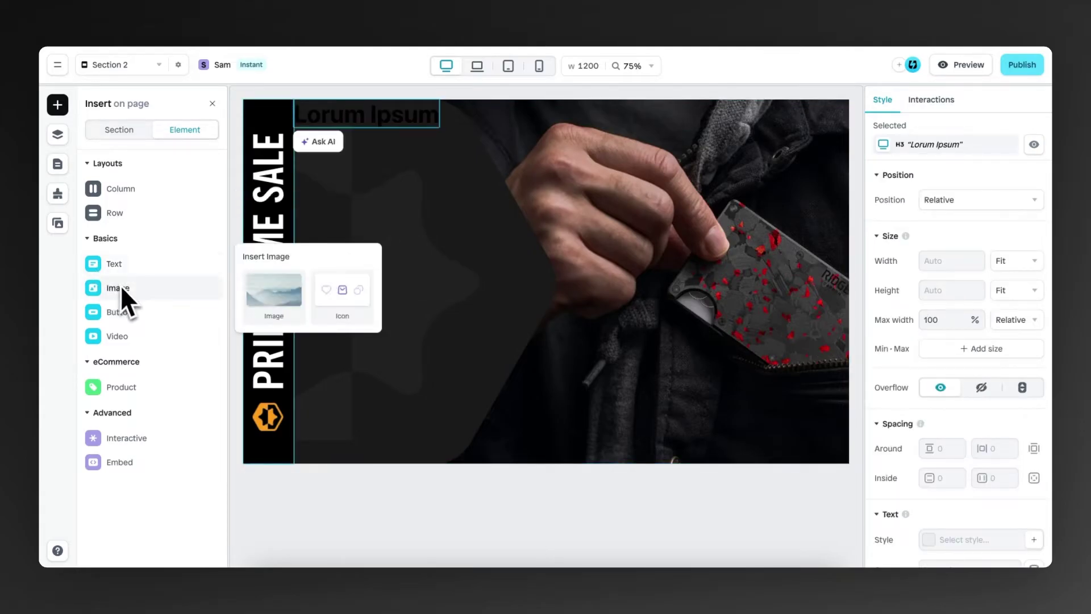
drag(263, 297, 393, 203)
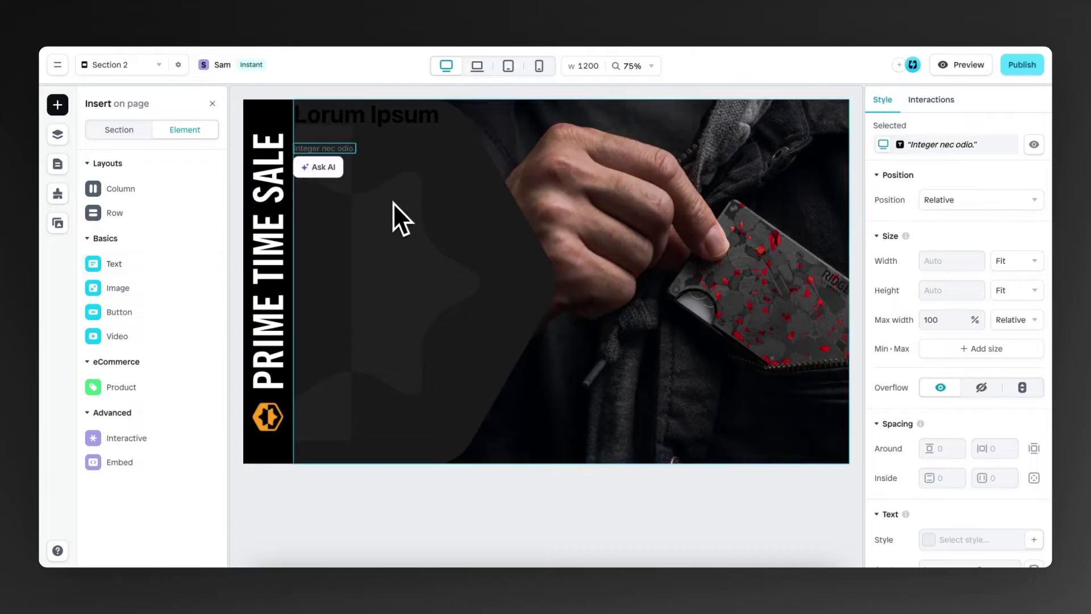
mouse_move(139, 312)
drag(275, 281, 413, 256)
Center the background row's contents vertically and set its inside spacing to 60 on both axes
click(530, 295)
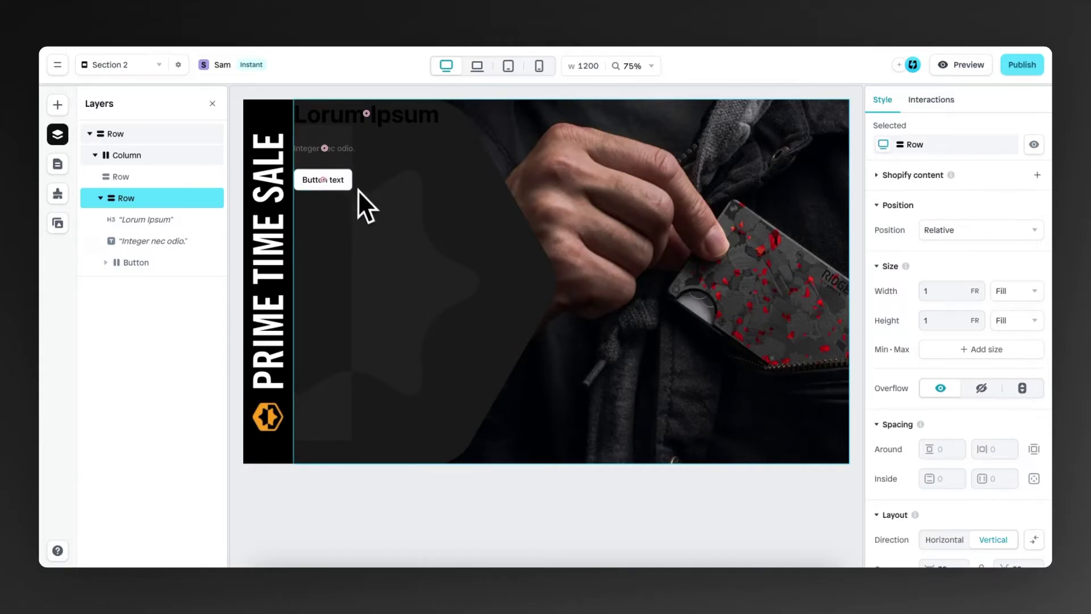
scroll(967, 314, down, 5)
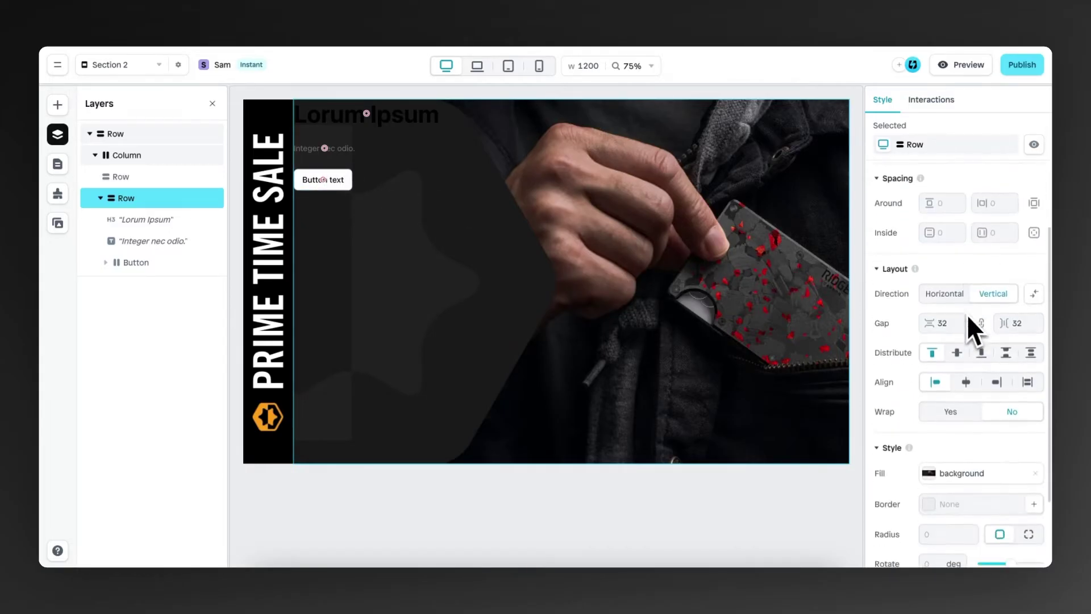
scroll(967, 314, down, 1)
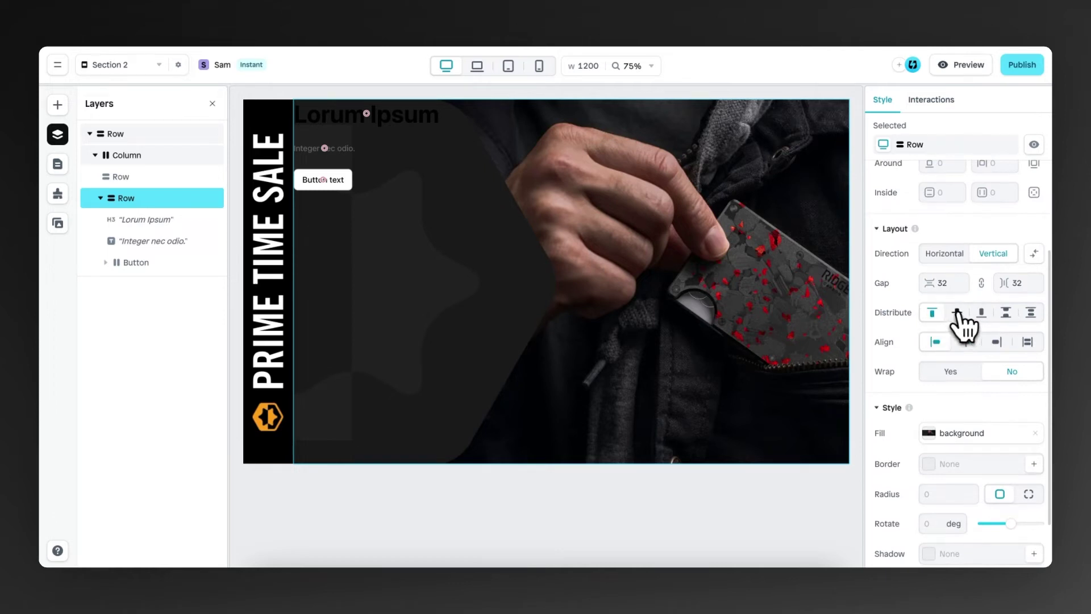
click(957, 312)
scroll(930, 303, up, 2)
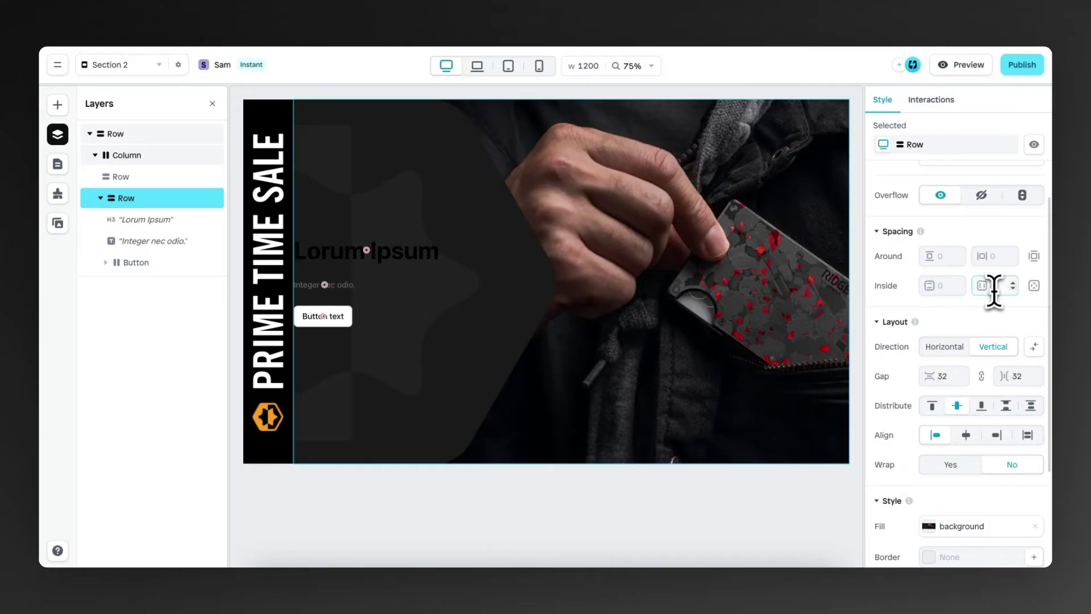
text(60)
key(Return)
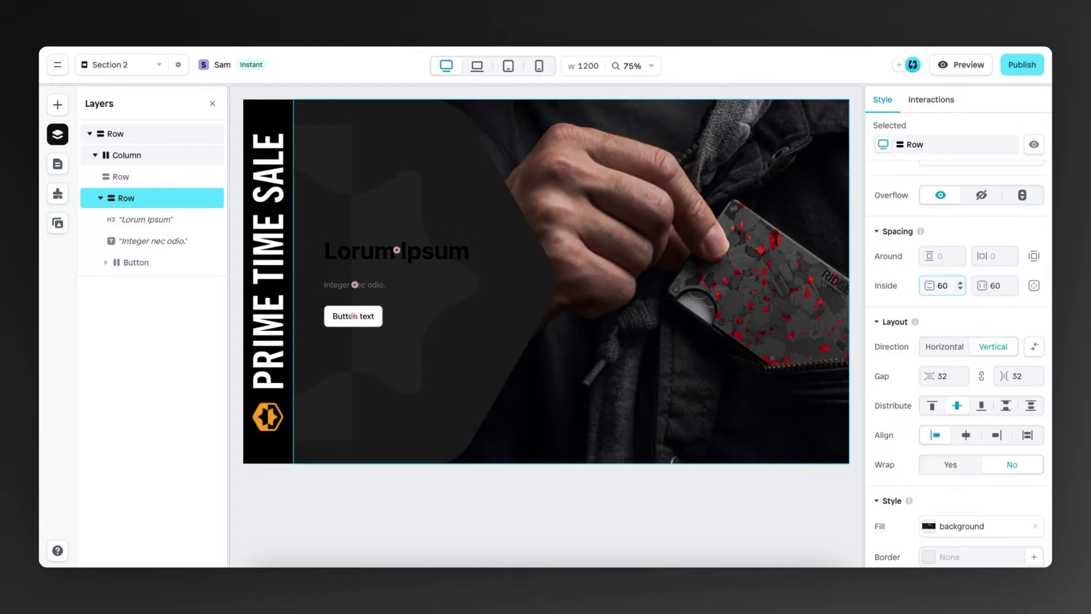
Replace the heading text with "GEAR BUILT TO LAST. PRICES THAT WON'T.", breaking the line after "LAST."
click(432, 263)
double_click(438, 261)
key(ctrl+a)
text(GEAR BUILT TO LAST. PRICES THAT WON'T.)
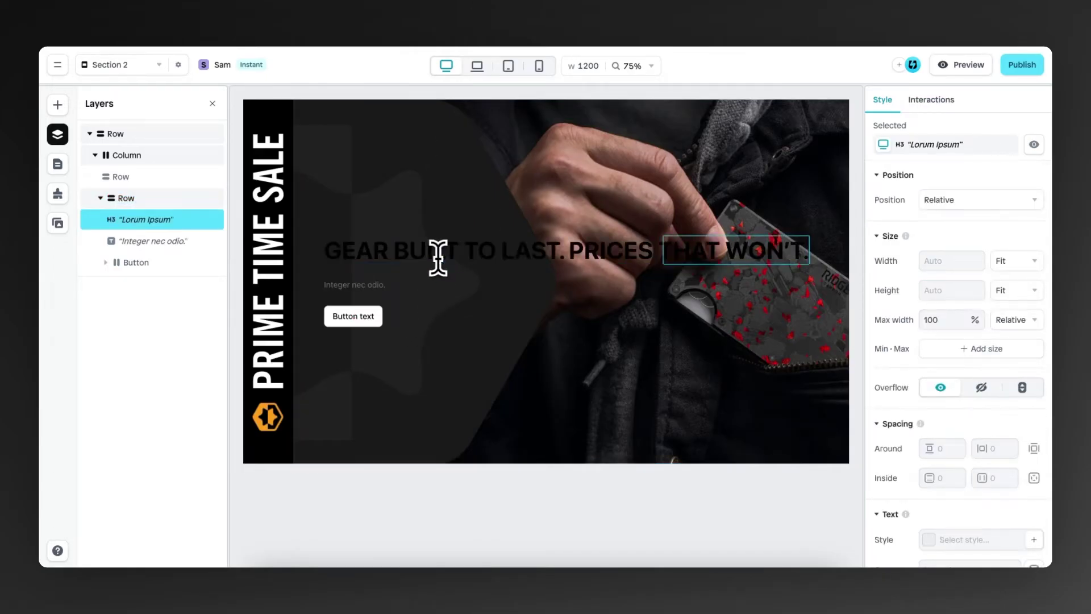
click(566, 251)
key(shift+Return)
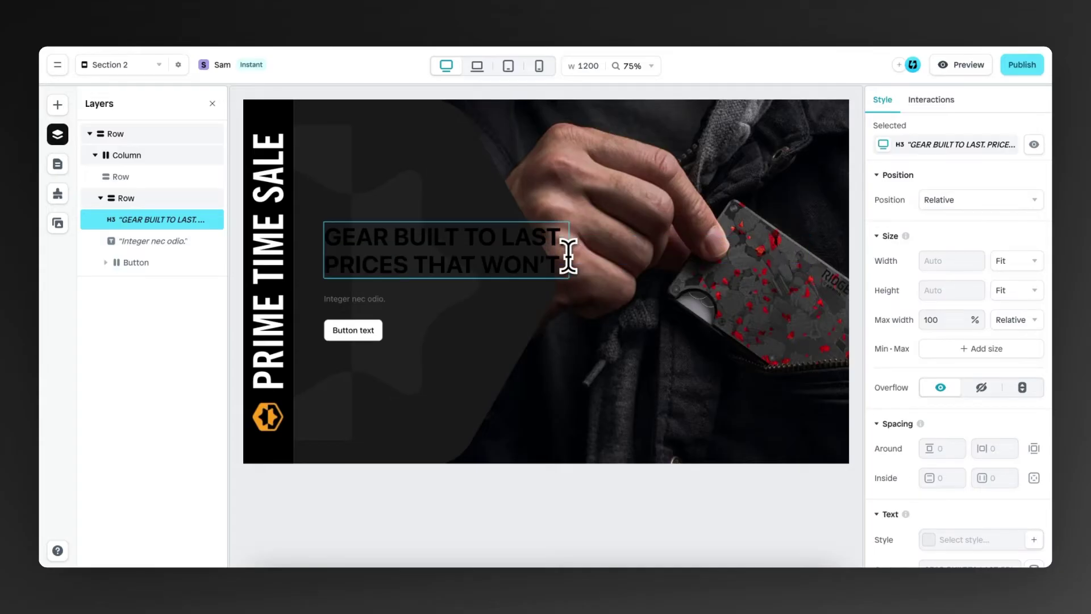
triple_click(542, 258)
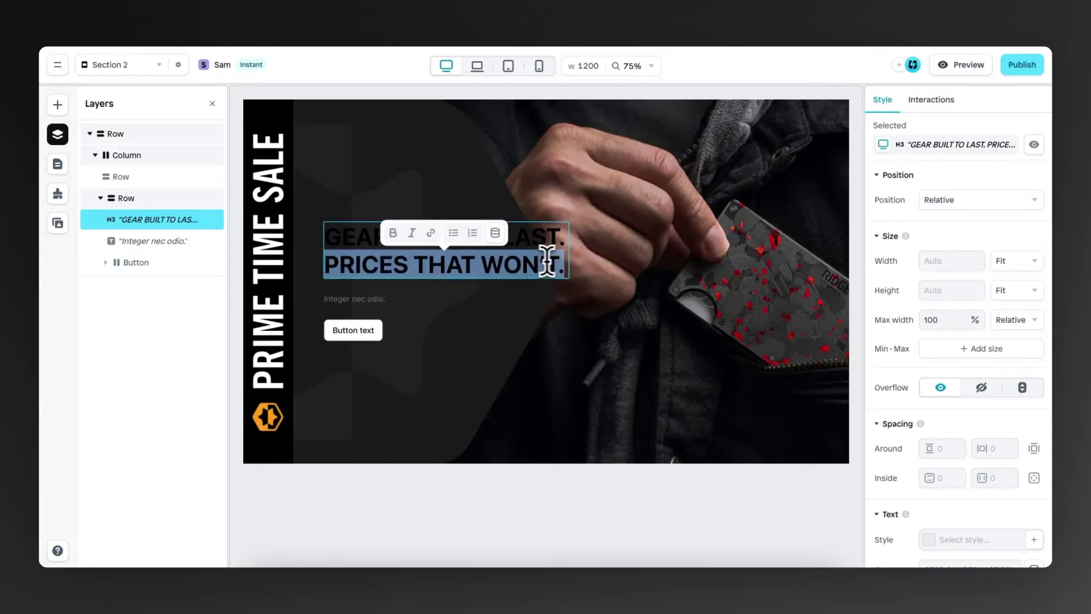
Set the color of the "GEAR BUILT TO LAST. PRICES THAT WON'T." heading to white, #FFFFFF
click(561, 262)
scroll(884, 350, down, 5)
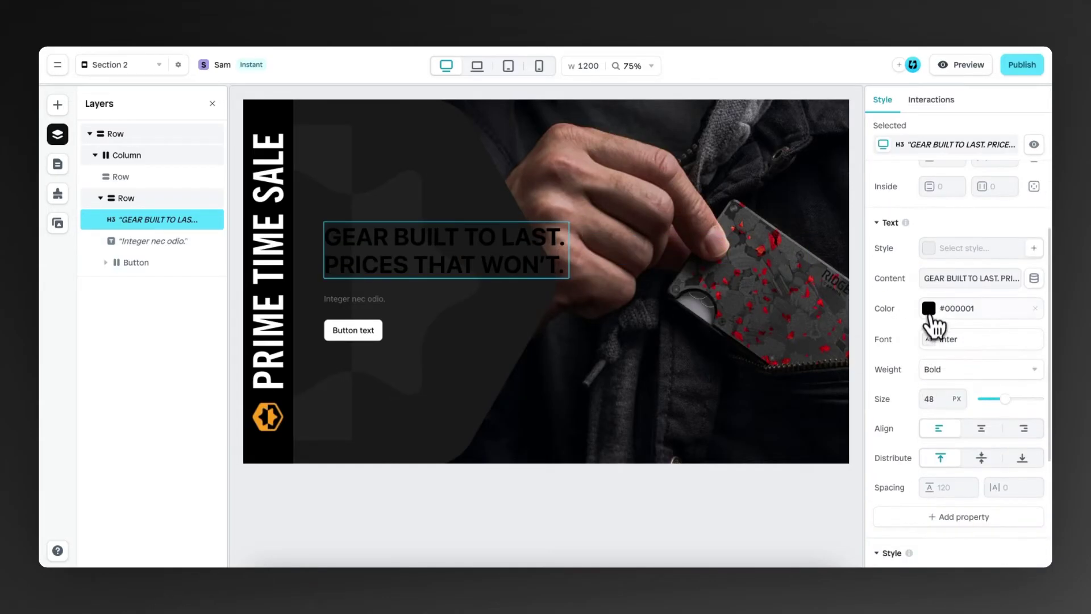
click(928, 308)
drag(848, 314, 709, 247)
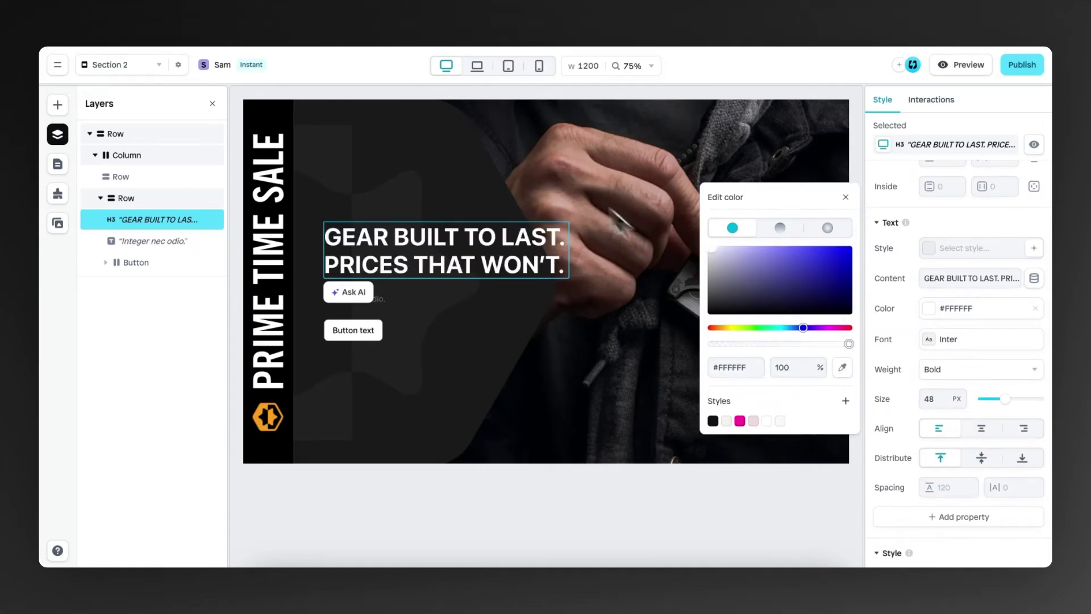
click(845, 197)
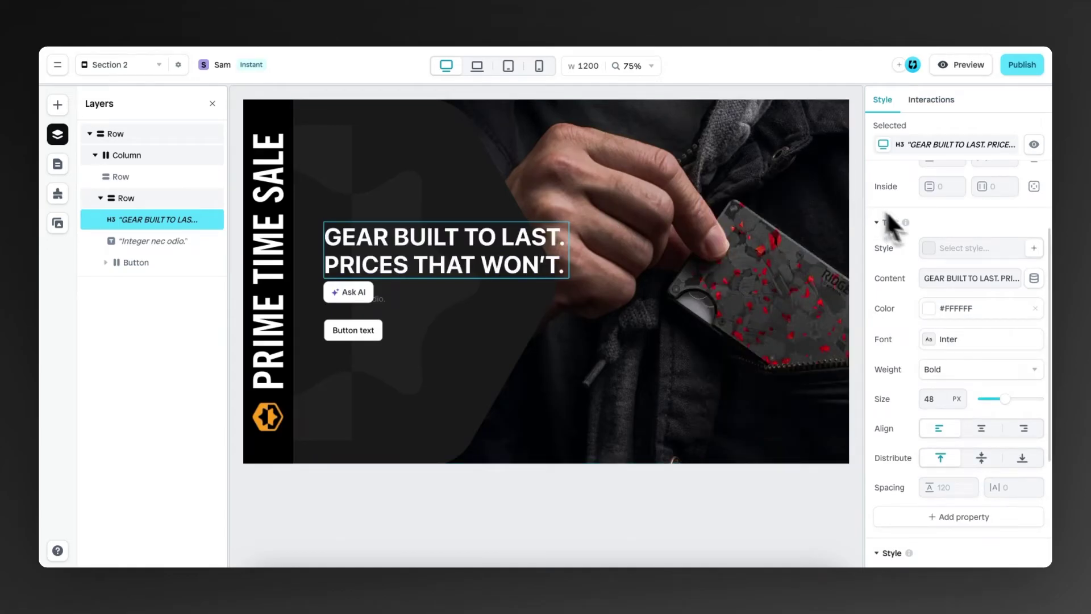
Change the heading's font to Trade Gothic LT Std and its size to 64 px
click(934, 337)
click(781, 303)
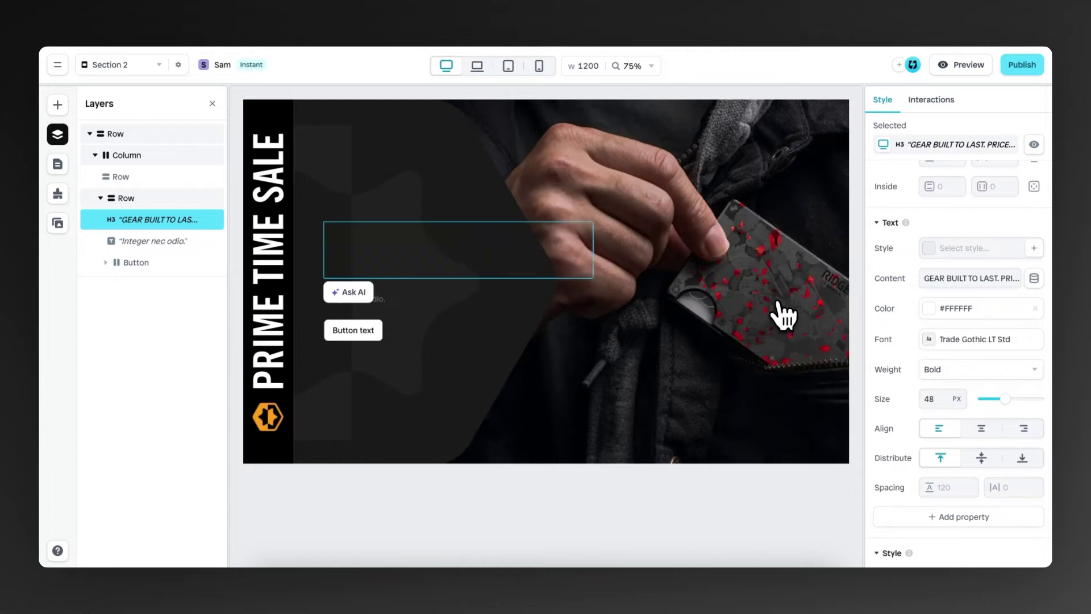
scroll(979, 398, down, 3)
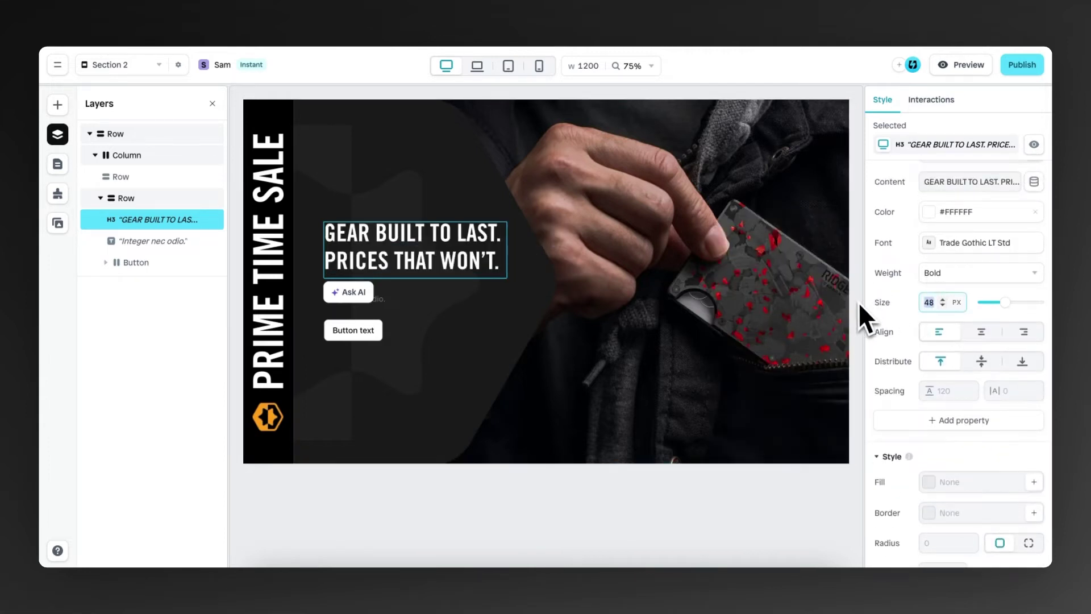
text(64)
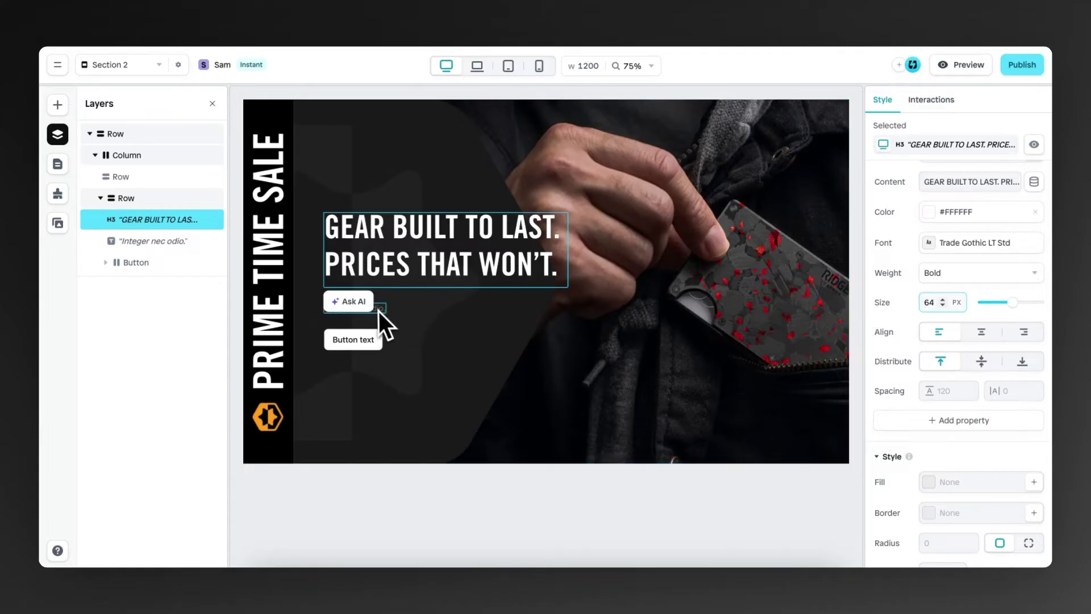
Replace the placeholder paragraph below the heading with "Best-selling everyday essentials at their best-ever prices."
click(378, 310)
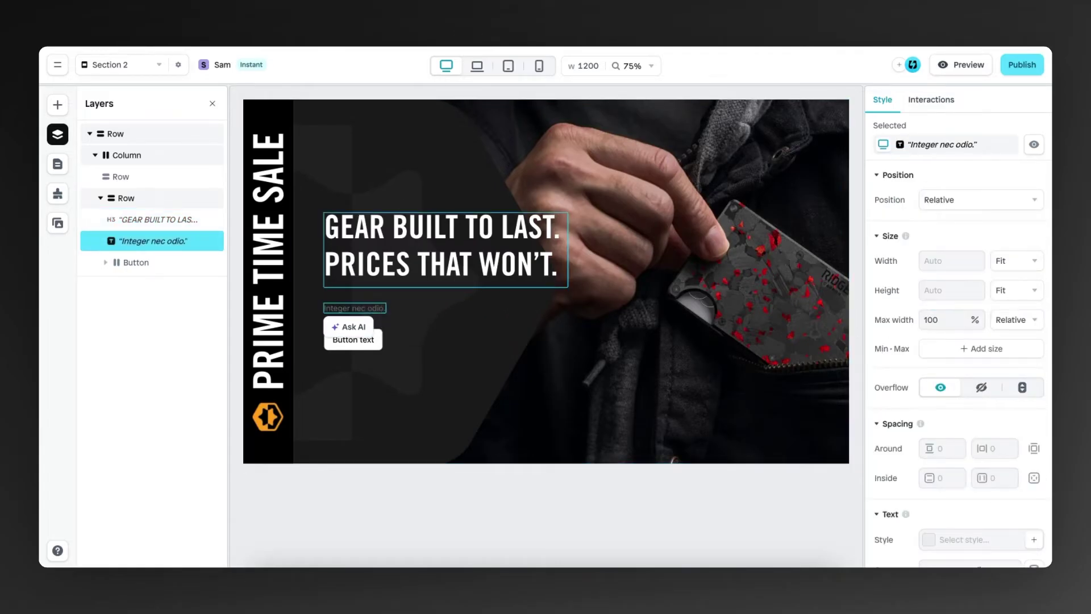
click(373, 310)
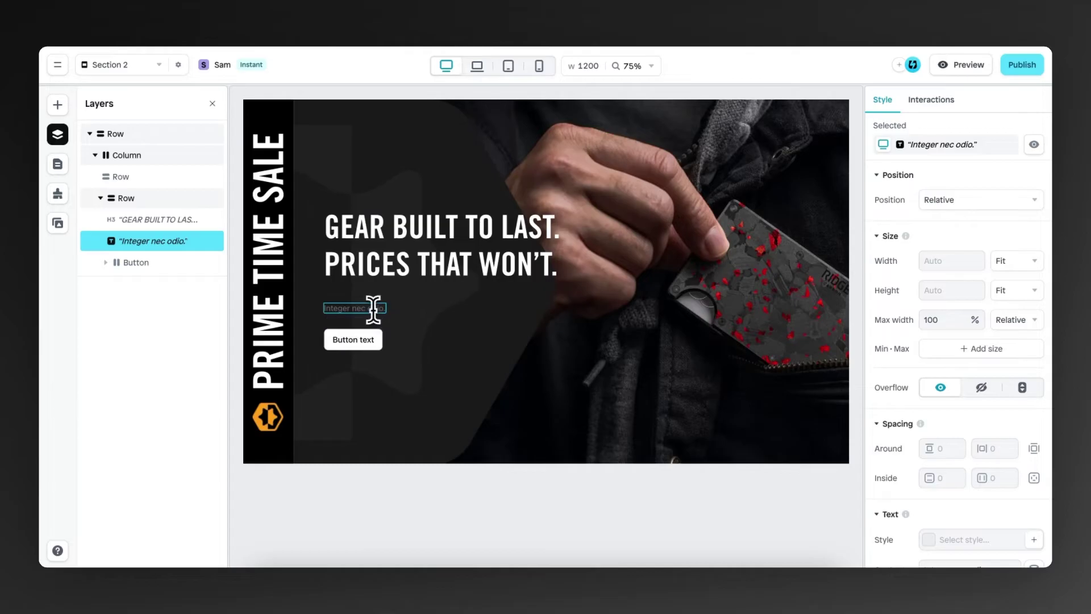
double_click(373, 309)
text(Best-selling everyday essentials at their best-ever prices.)
Change the paragraph's font to Roboto
scroll(953, 390, down, 5)
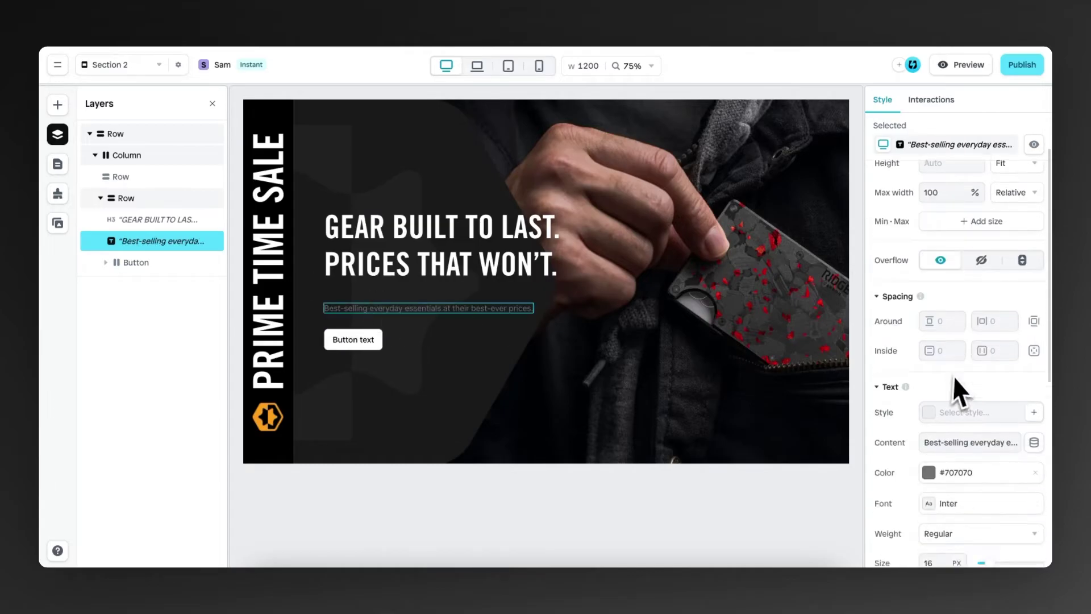
click(944, 420)
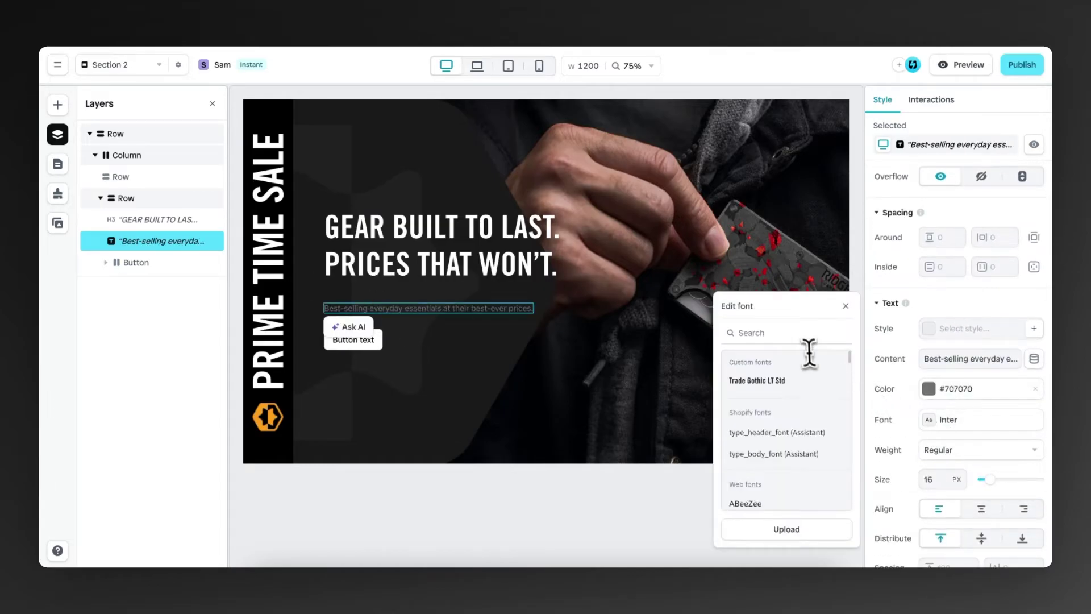
click(806, 336)
text(roboto)
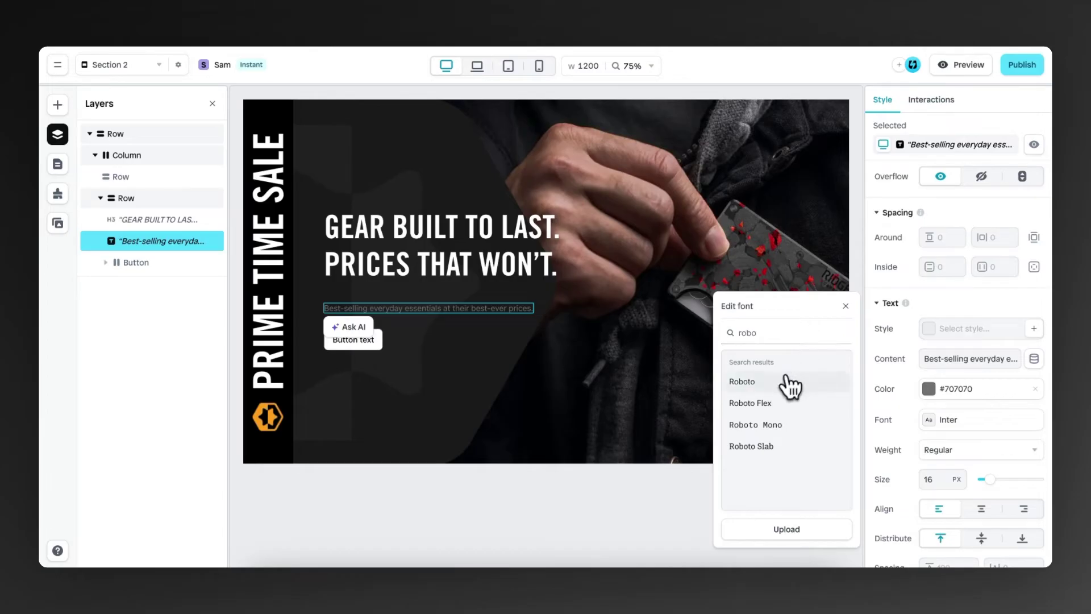
click(794, 385)
Set the paragraph's color to white, #FFFFFF, and its text size to 20 px
click(928, 389)
click(762, 358)
click(735, 305)
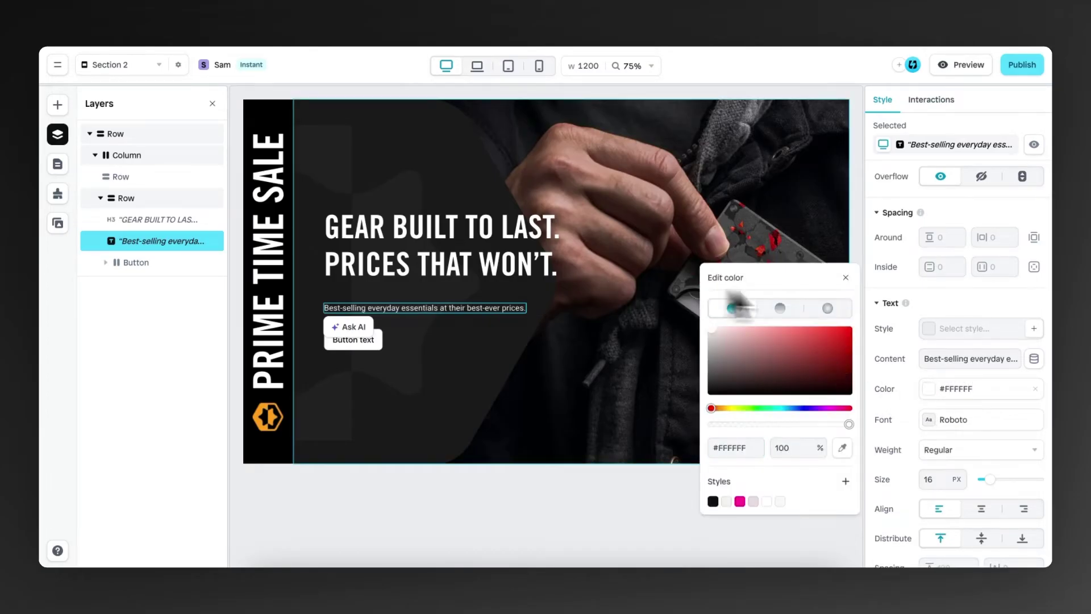
click(852, 293)
scroll(905, 375, down, 3)
double_click(929, 393)
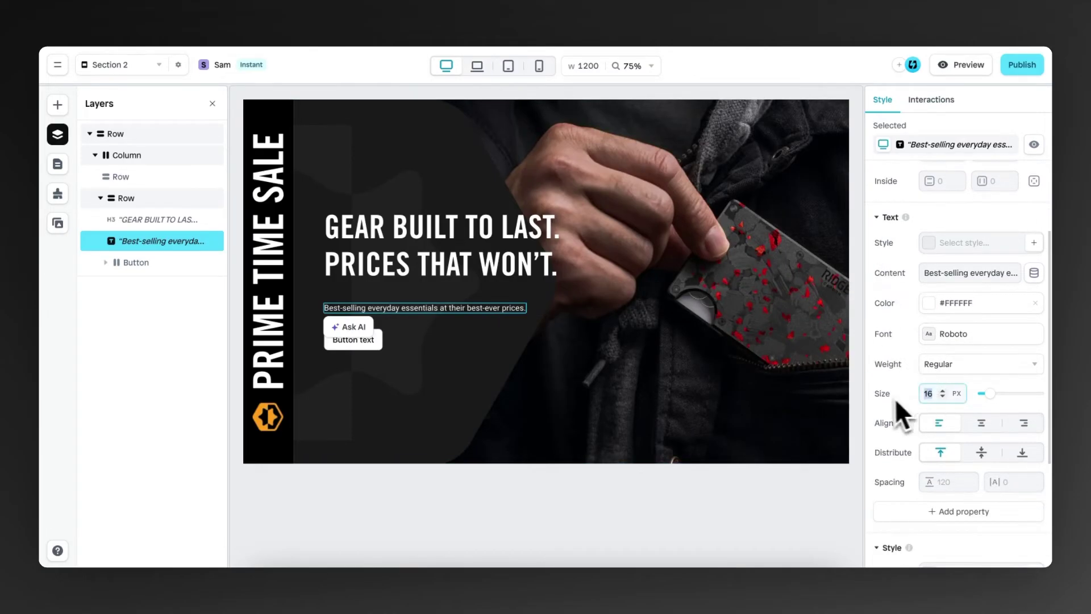
text(20)
click(564, 358)
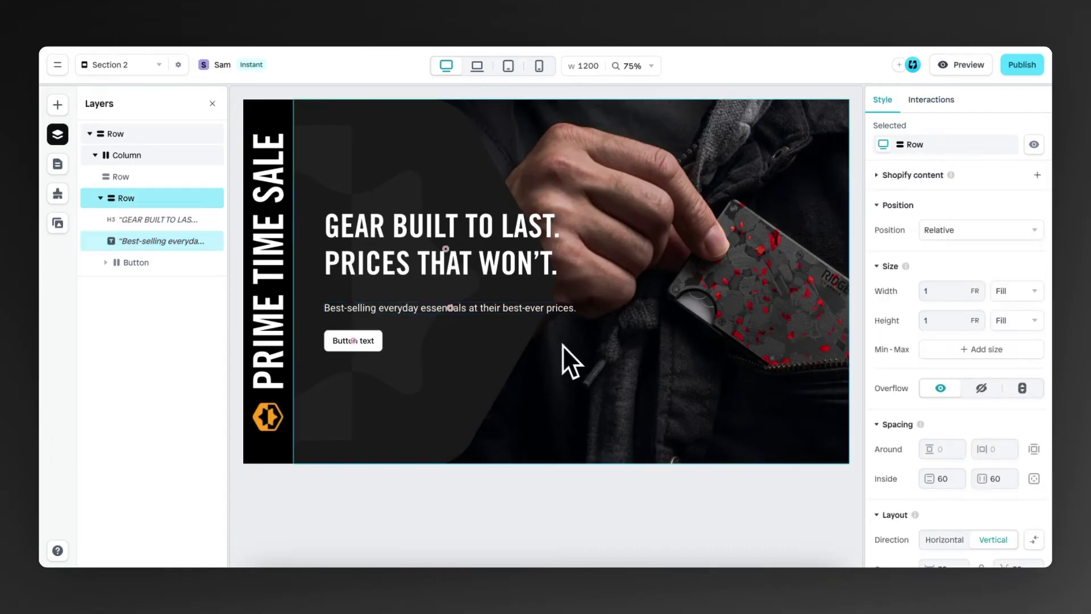
Replace the button's label with "SHOP PRIME TIME SALE"
scroll(301, 337, up, 5)
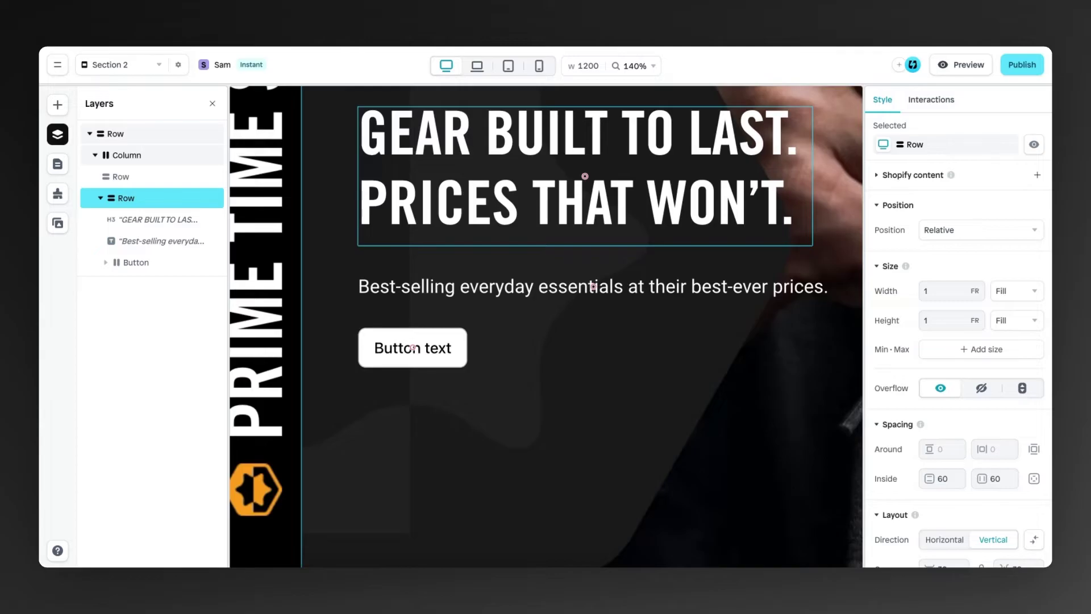
click(425, 347)
click(426, 348)
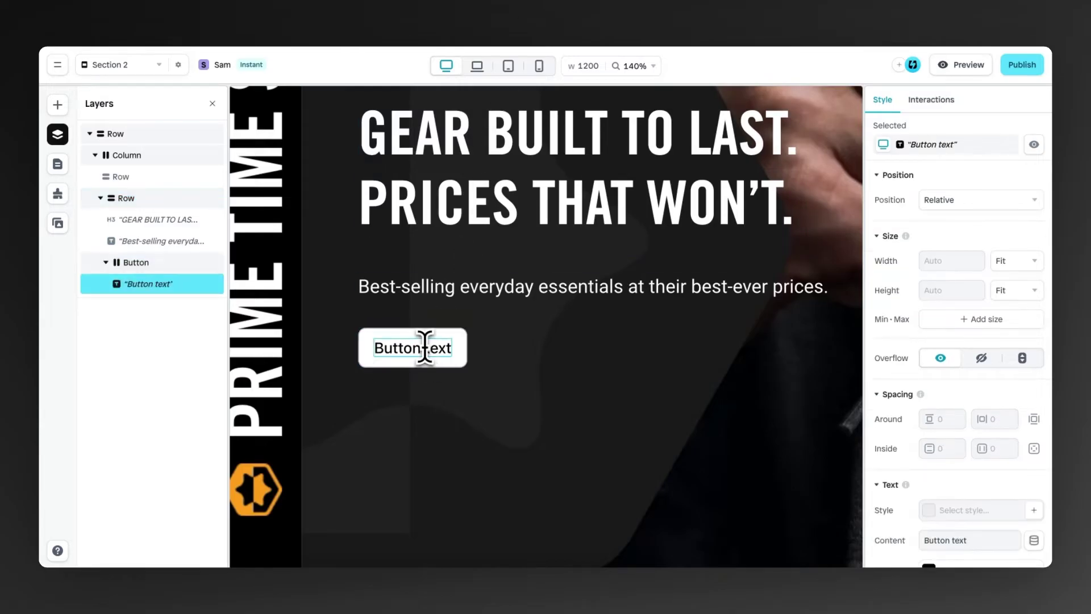
double_click(425, 348)
key(ctrl+a)
text(SHOP)
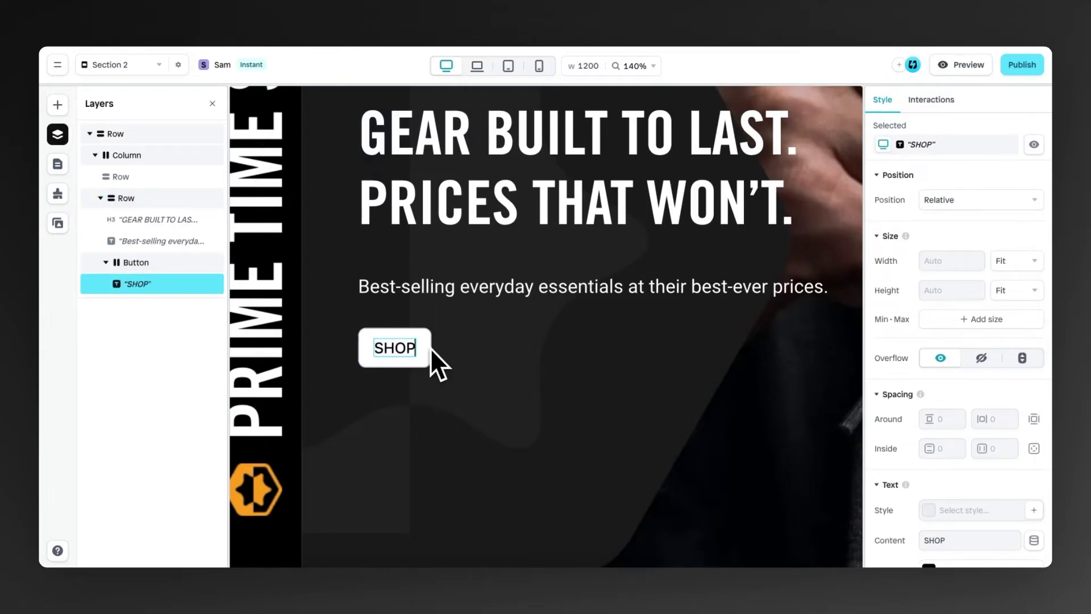
text( PRIME TIME SALE)
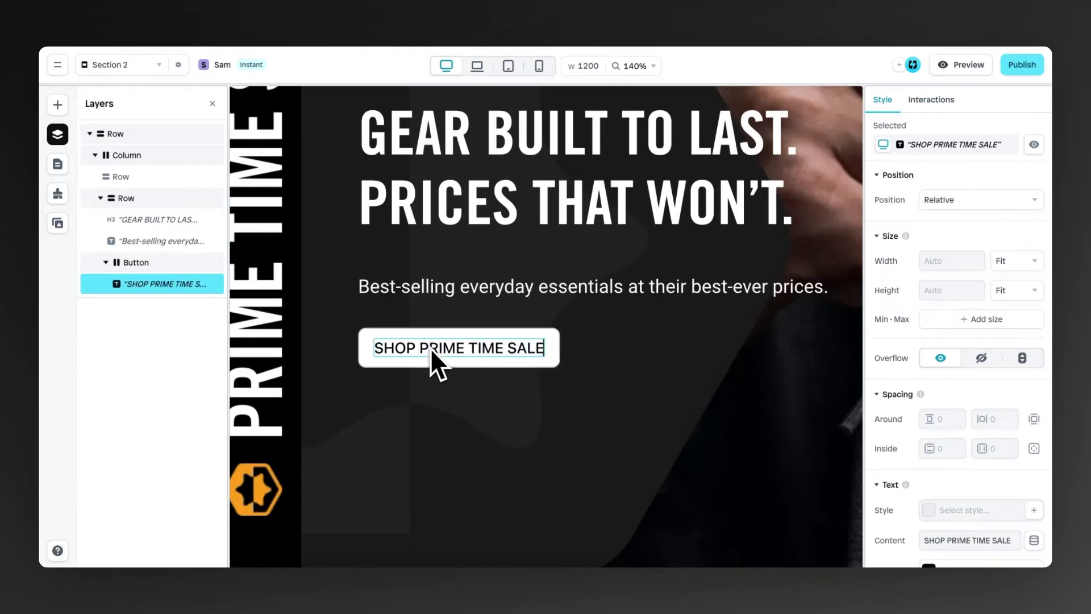
Change the button label's font to Trade Gothic LT Std and its size to 20 px
triple_click(490, 348)
scroll(910, 393, down, 4)
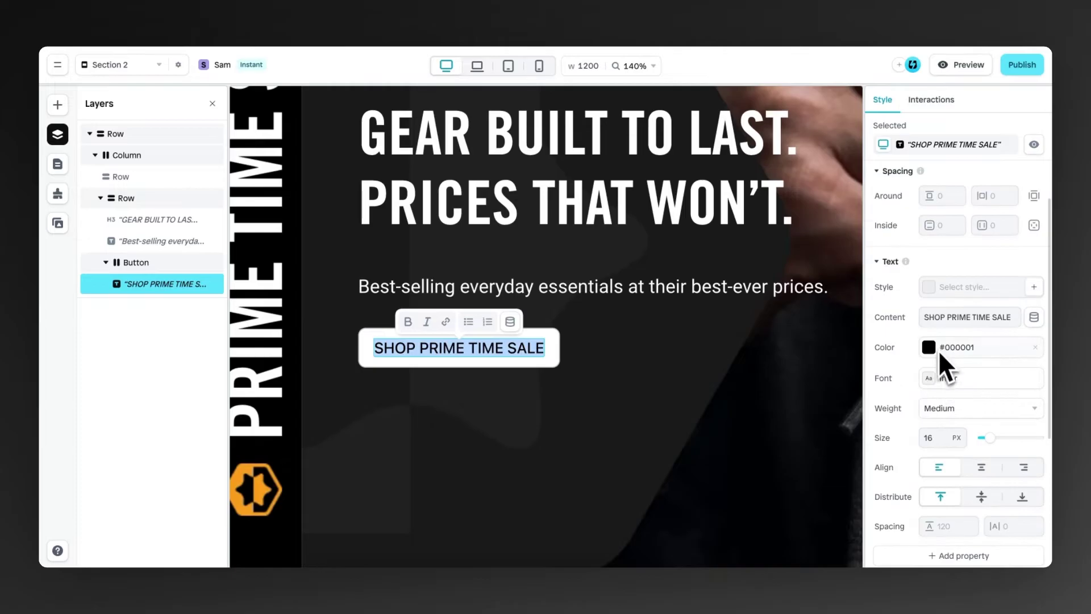
click(943, 379)
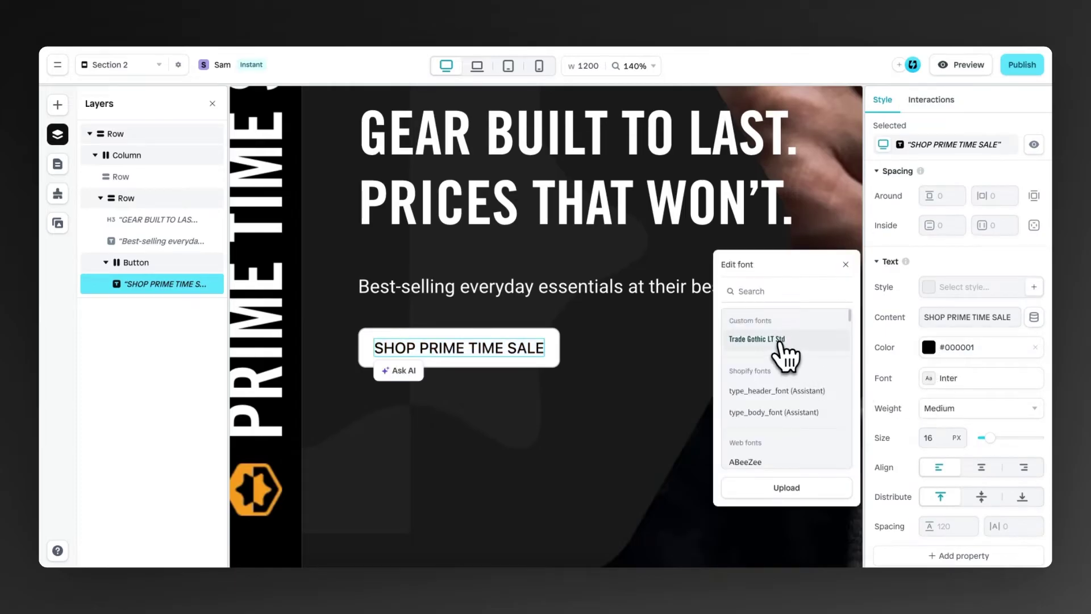
click(780, 343)
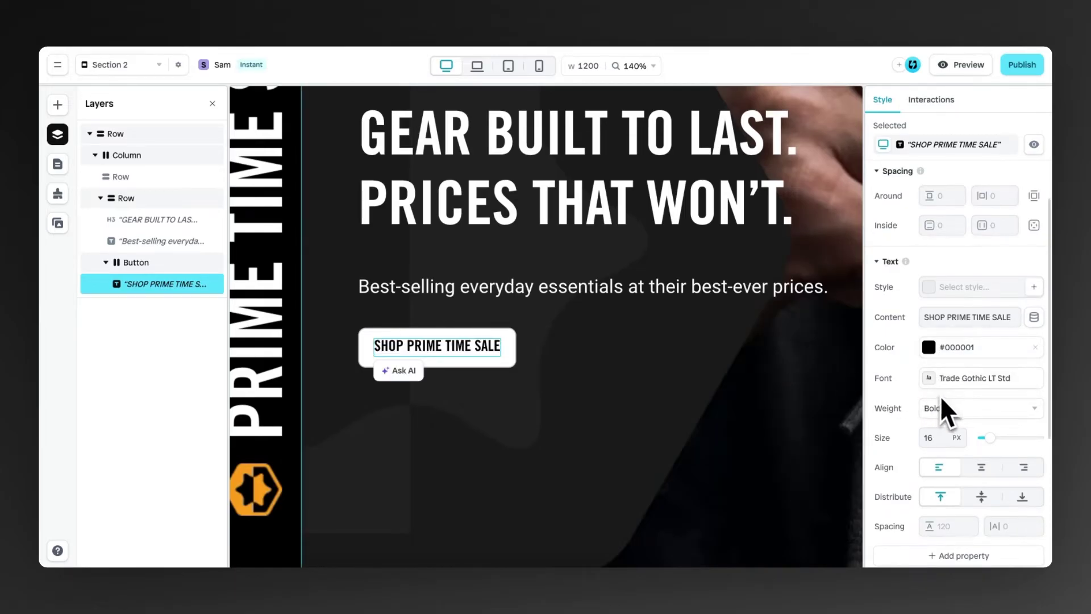
text(20)
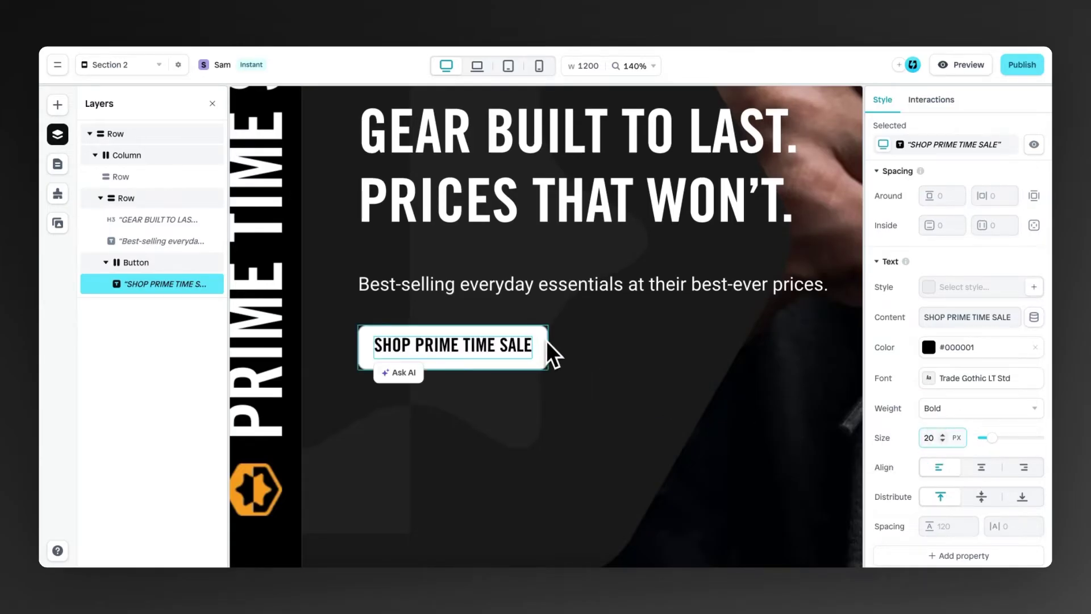
Clear the button's corner radius and remove its solid border
click(547, 341)
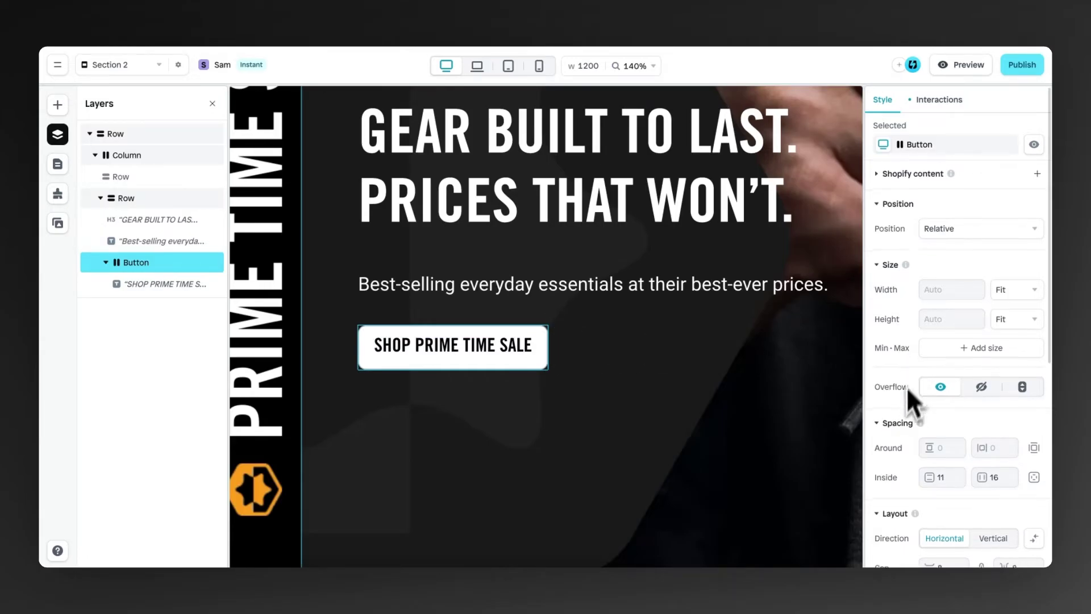
scroll(901, 415, down, 5)
scroll(901, 415, down, 2)
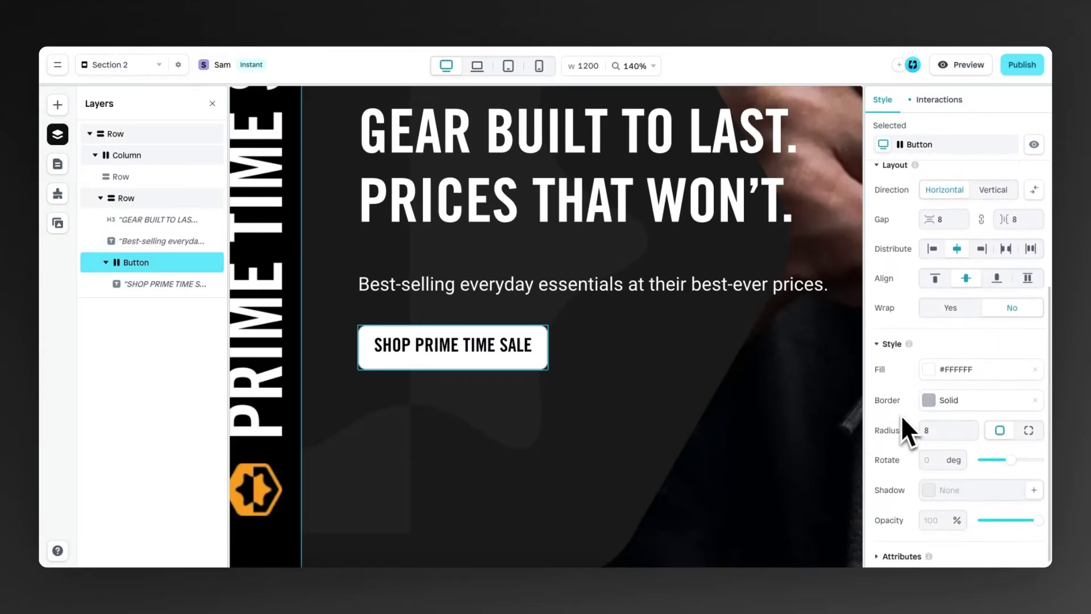
key(BackSpace)
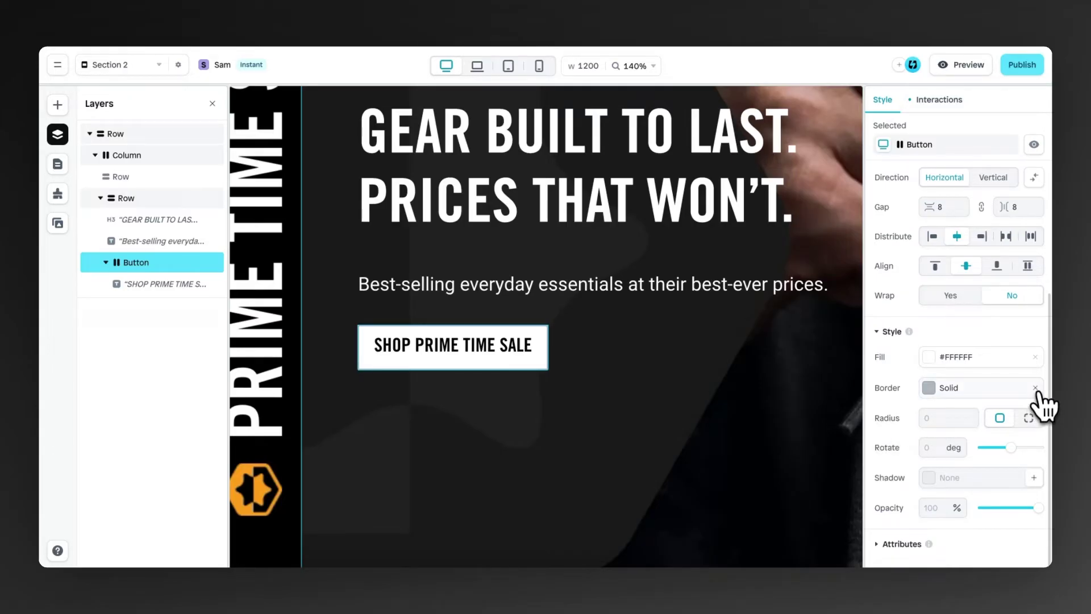
Set the button's inside spacing to 32 horizontally and 12 vertically
scroll(982, 319, up, 4)
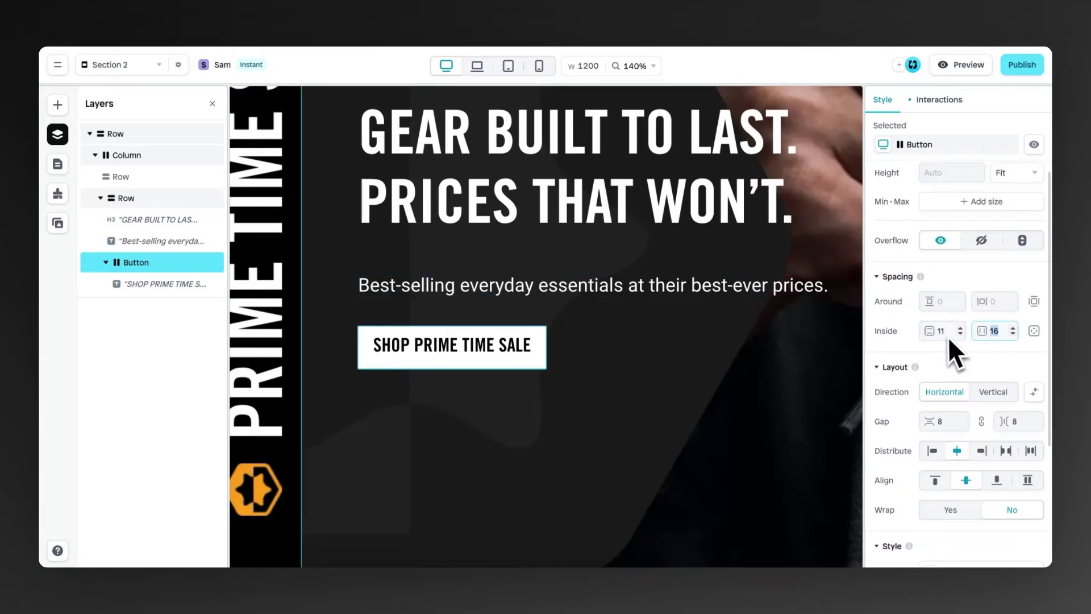
text(32)
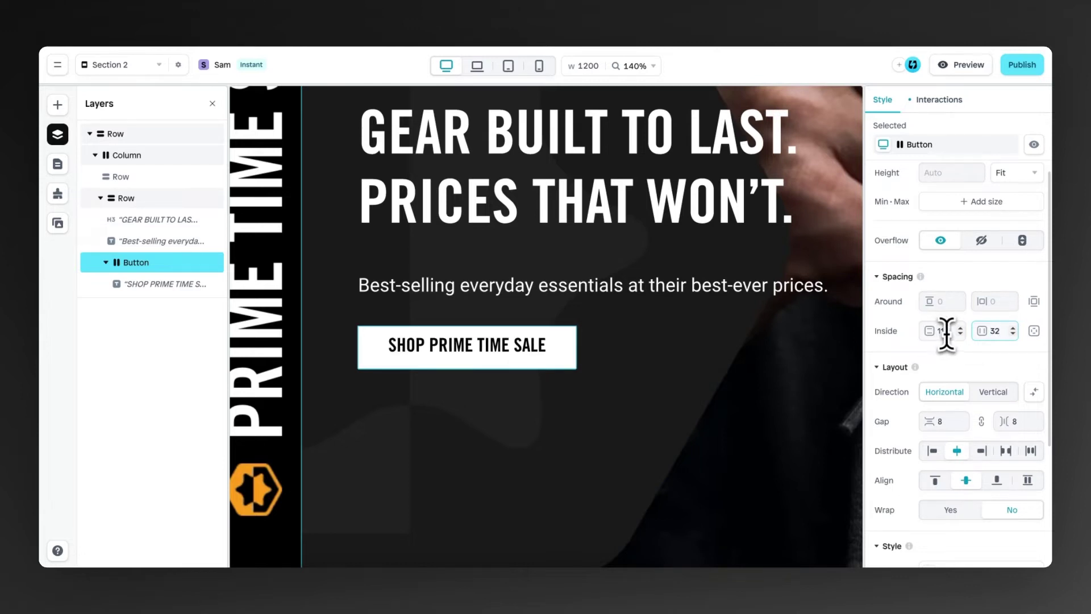
click(938, 331)
text(12)
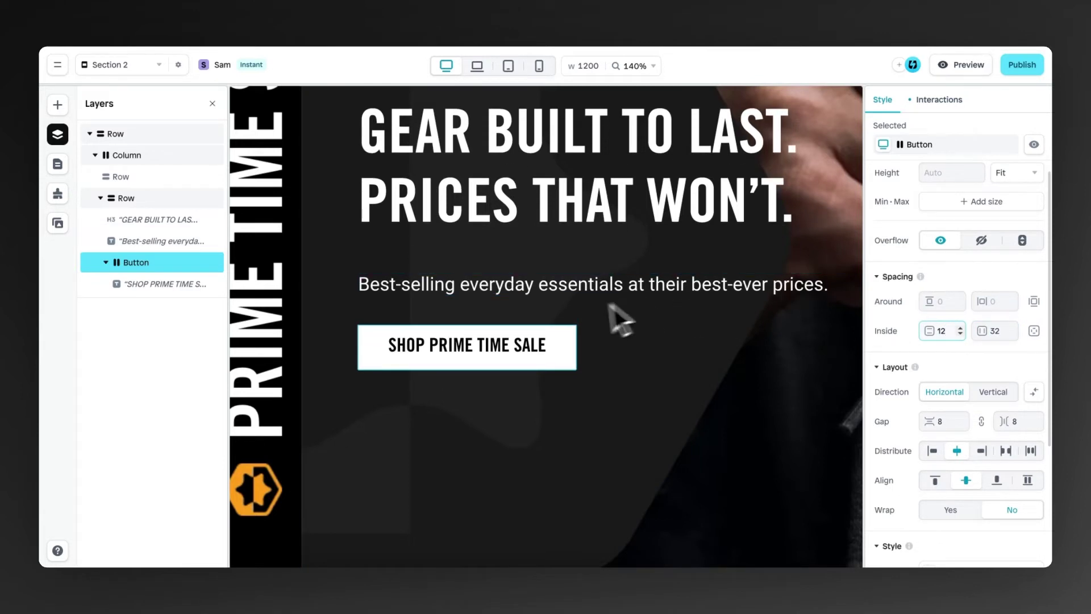
Check the whole section's layout at the 1024 laptop and 768 tablet breakpoints, and return to the 1200 desktop view
scroll(579, 278, down, 5)
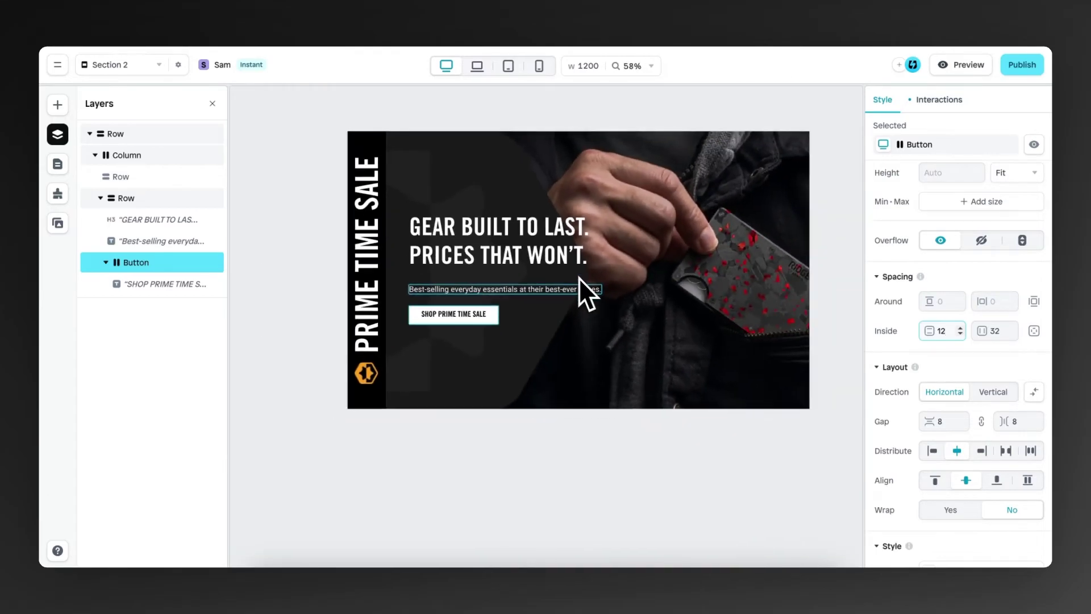
scroll(569, 275, up, 3)
scroll(570, 274, down, 2)
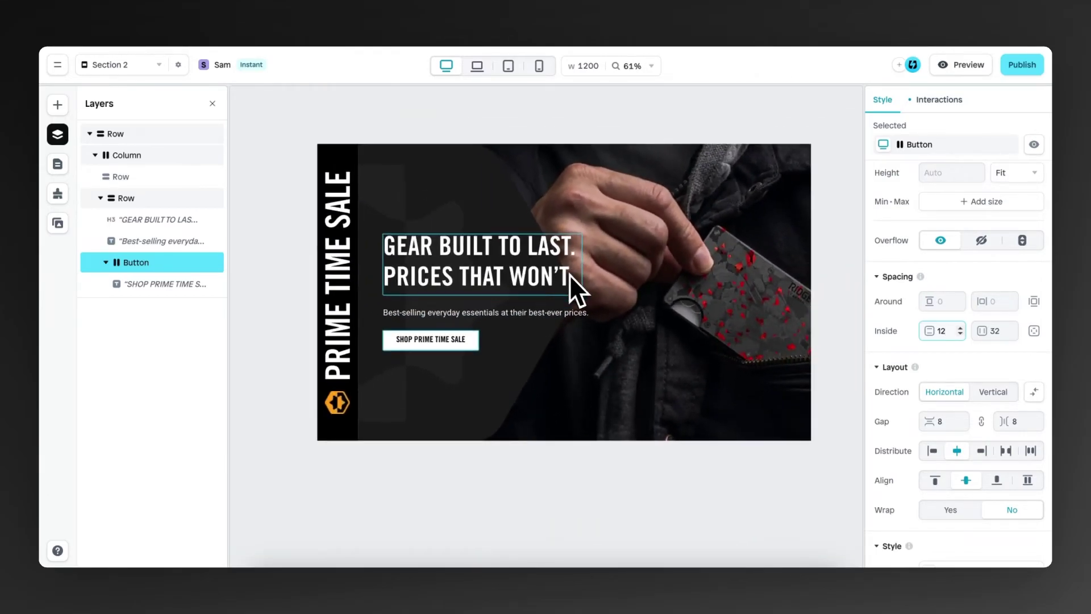
scroll(522, 176, right, 2)
scroll(522, 176, down, 1)
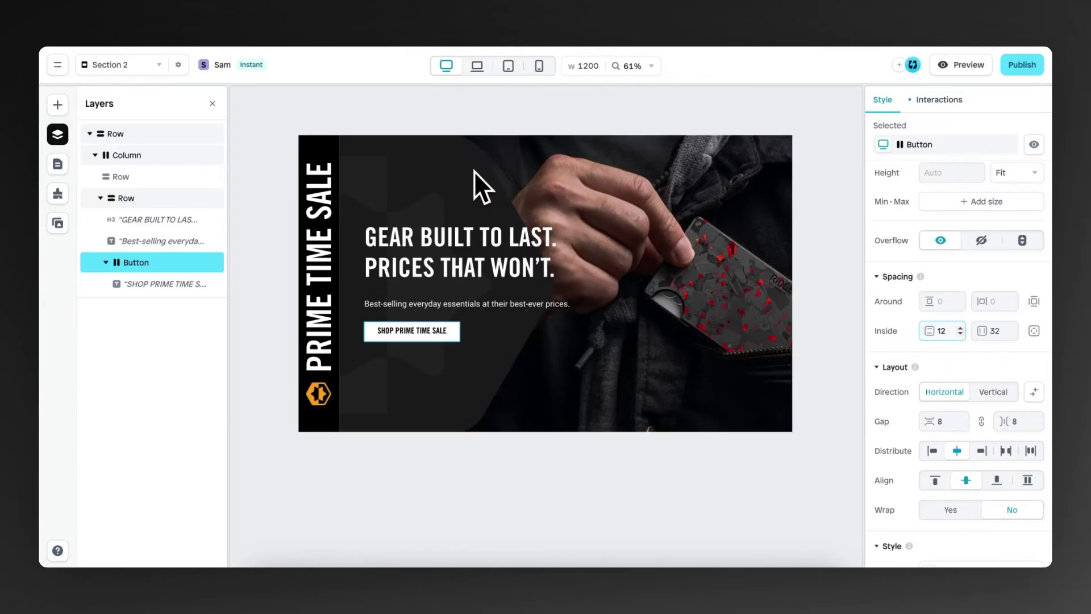
click(477, 66)
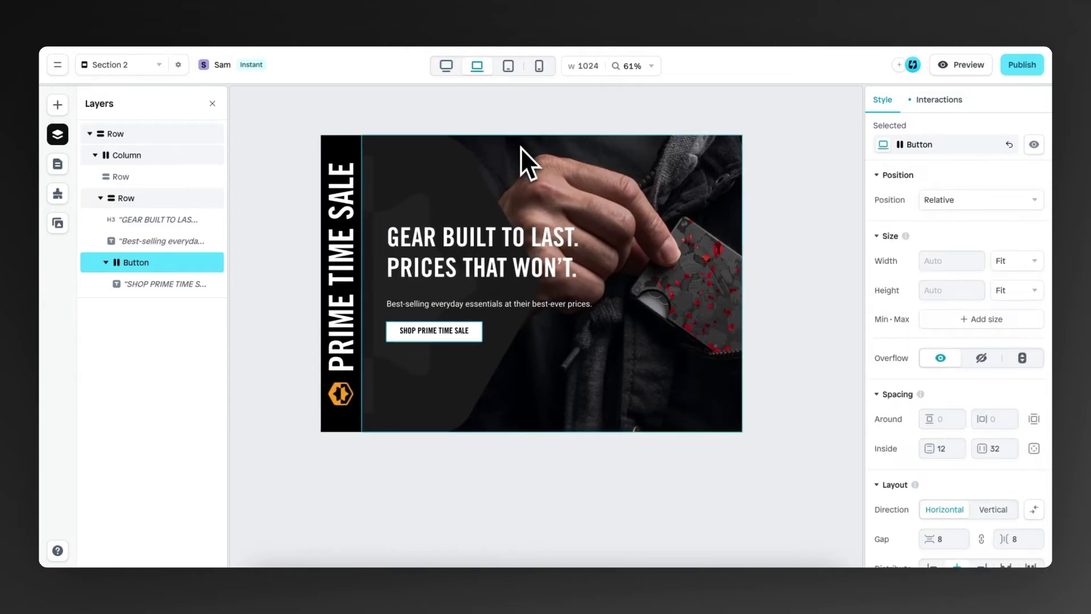
click(508, 66)
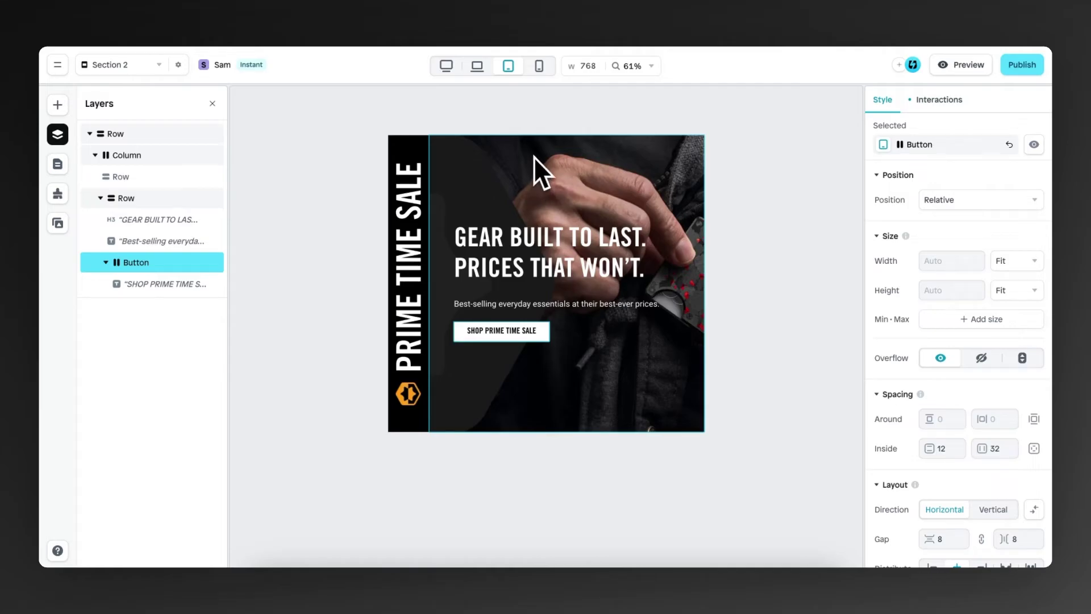
click(447, 66)
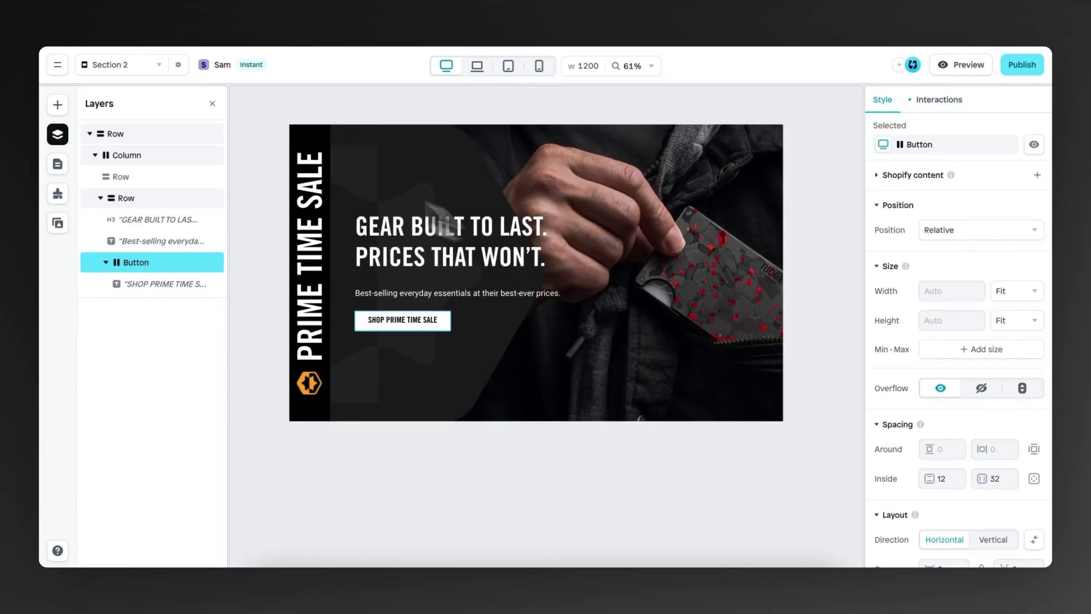
Duplicate the complete top-level hero row to create a second copy of the section
click(149, 135)
right_click(131, 136)
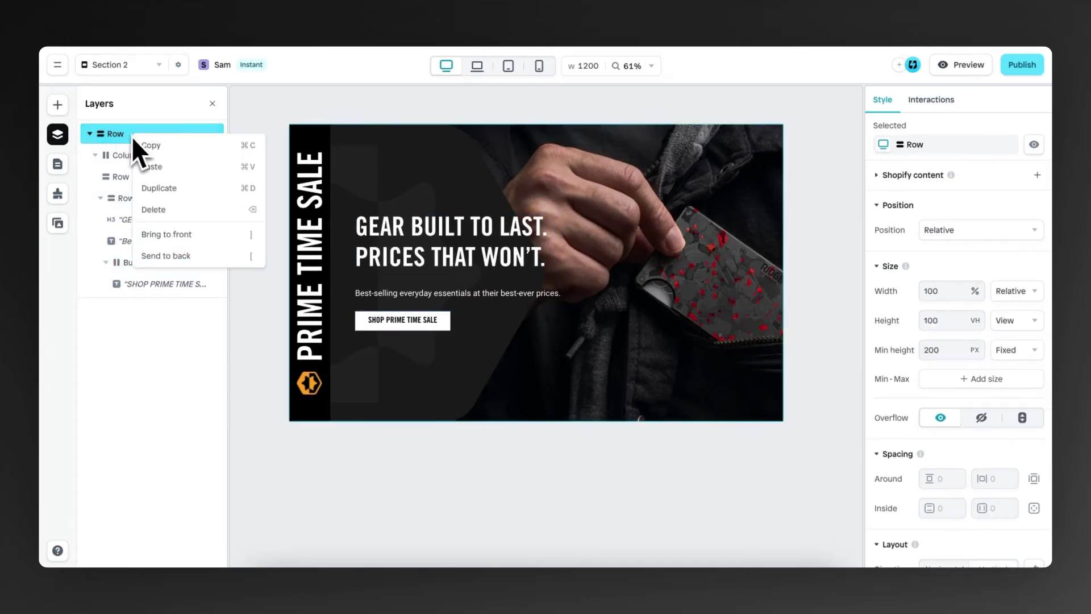
click(198, 190)
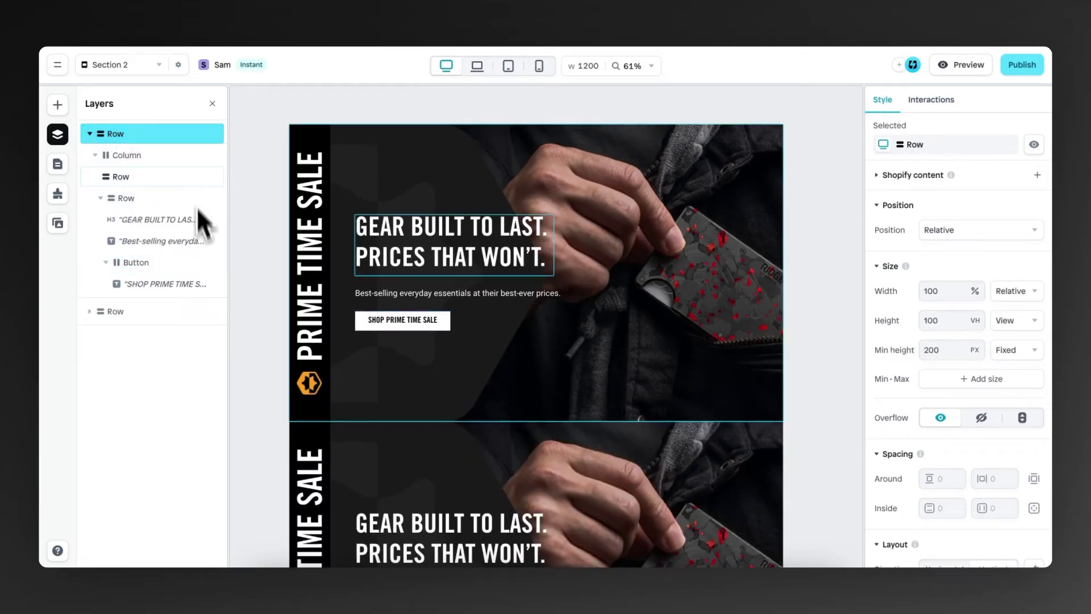
Set the layout direction of the duplicated section's inner column to Vertical
scroll(385, 378, down, 5)
click(516, 269)
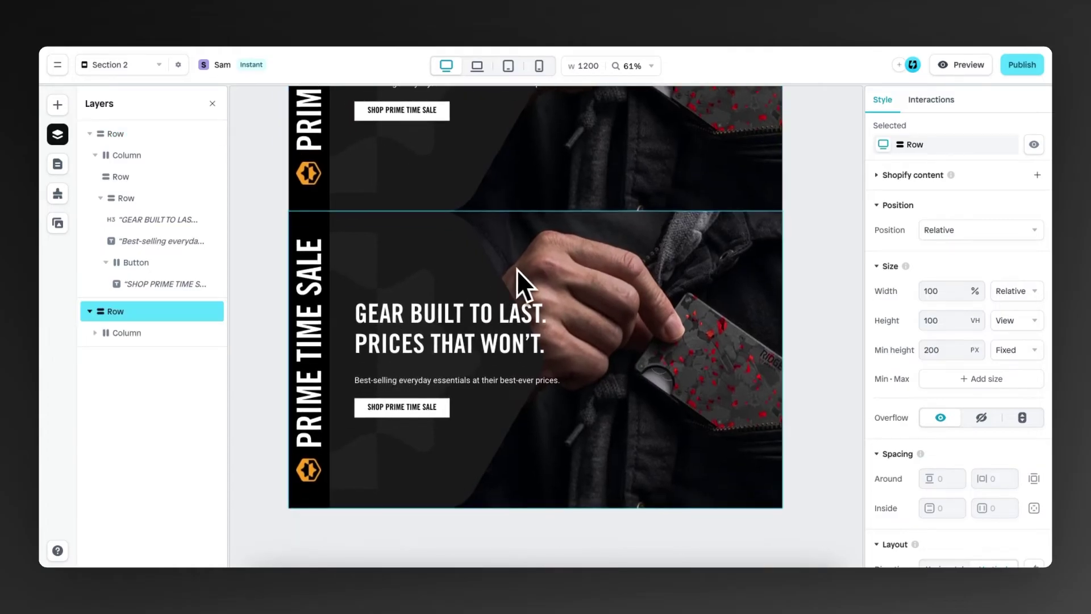
click(498, 263)
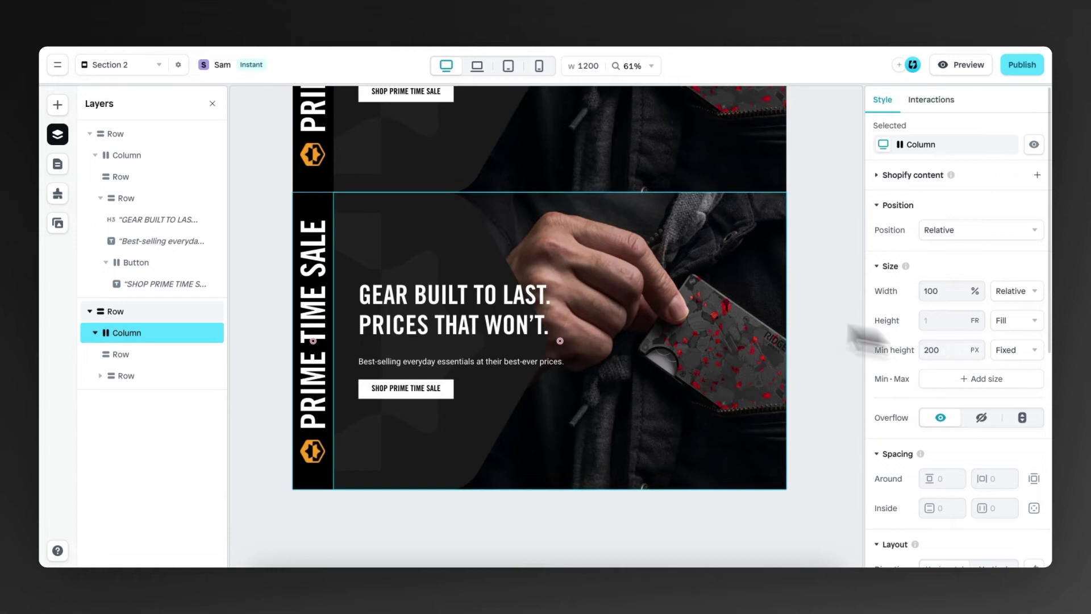
scroll(957, 324, down, 6)
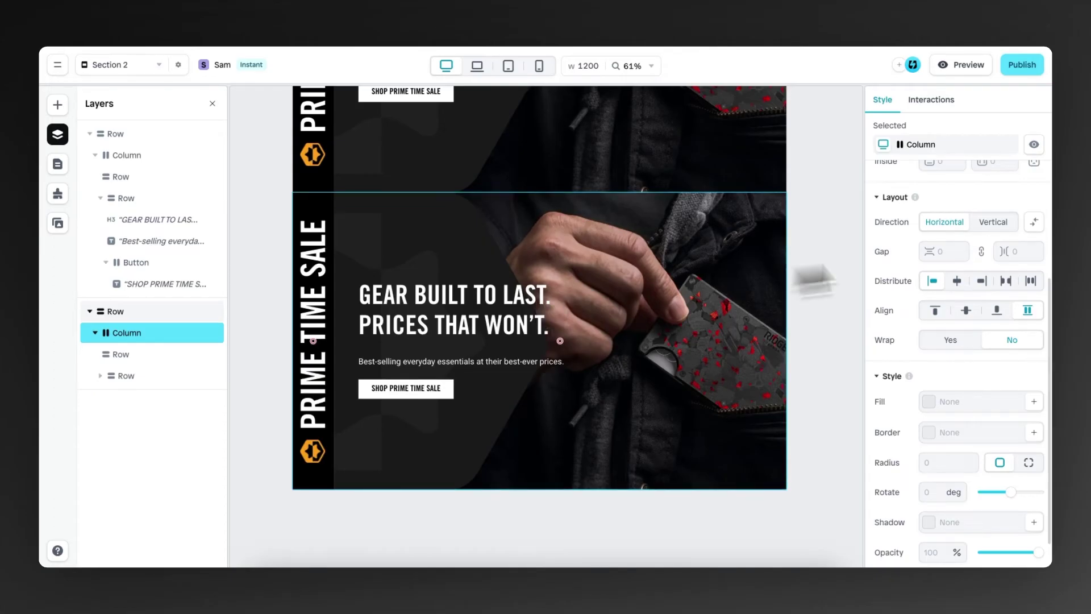
click(994, 223)
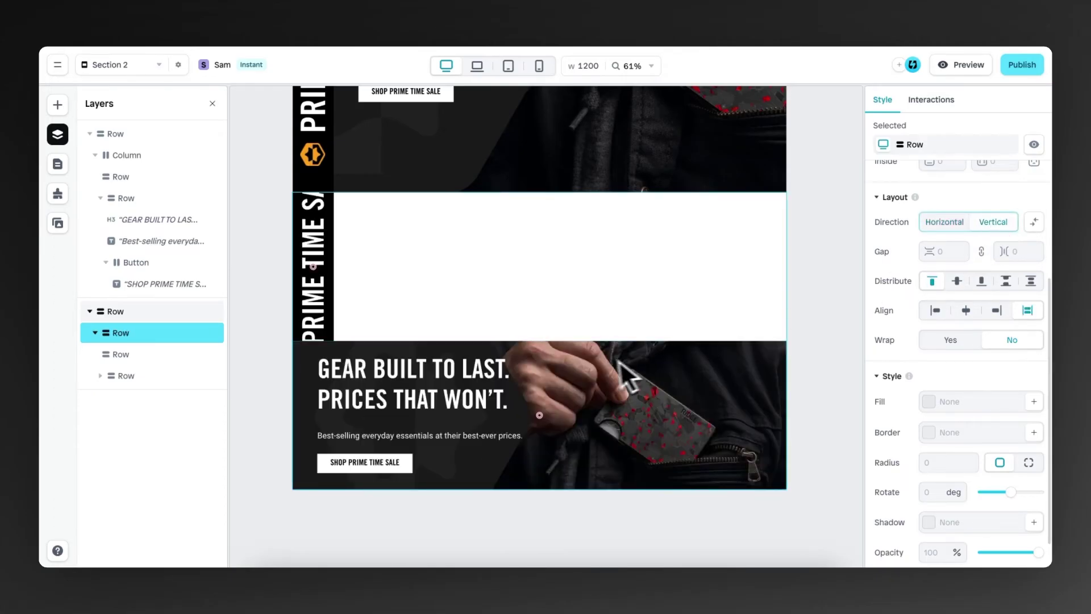
Set the duplicated section's banner row to Fill width at 100 and a Fixed height of 75 px
click(318, 295)
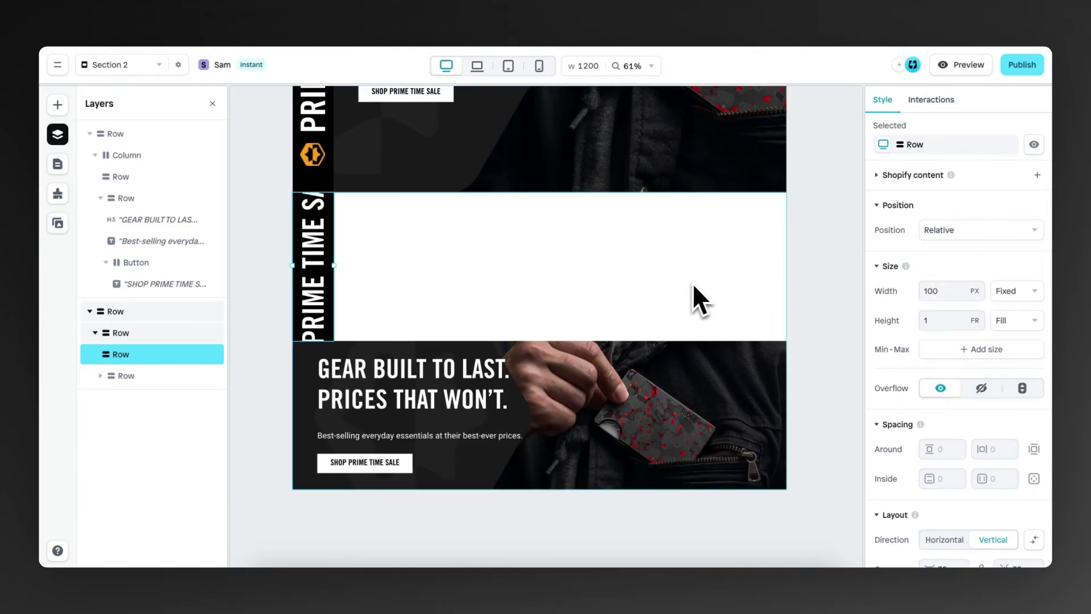
scroll(692, 283, up, 5)
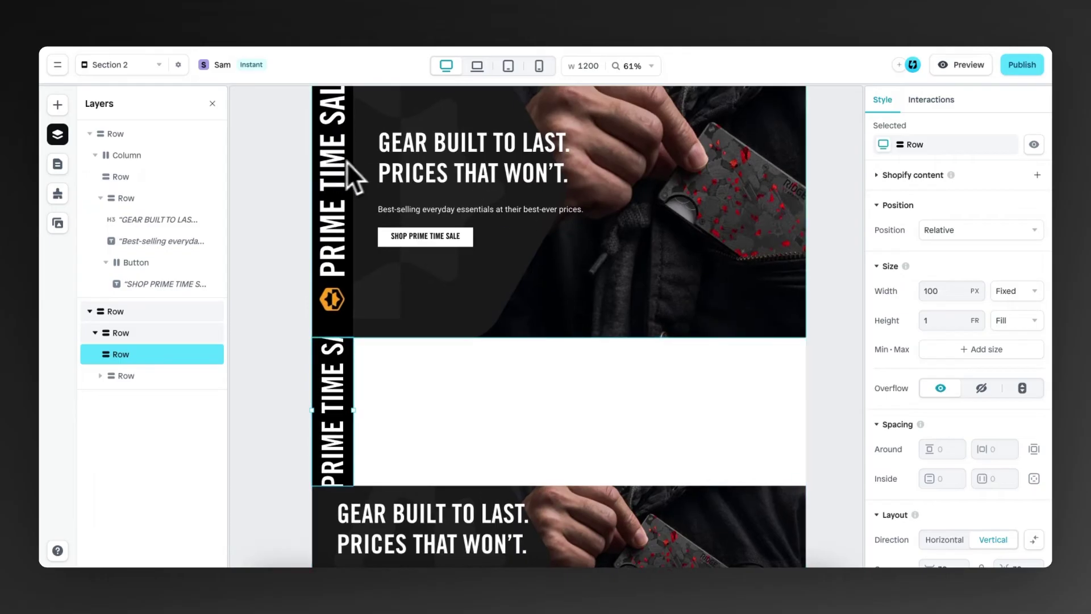
scroll(377, 171, down, 5)
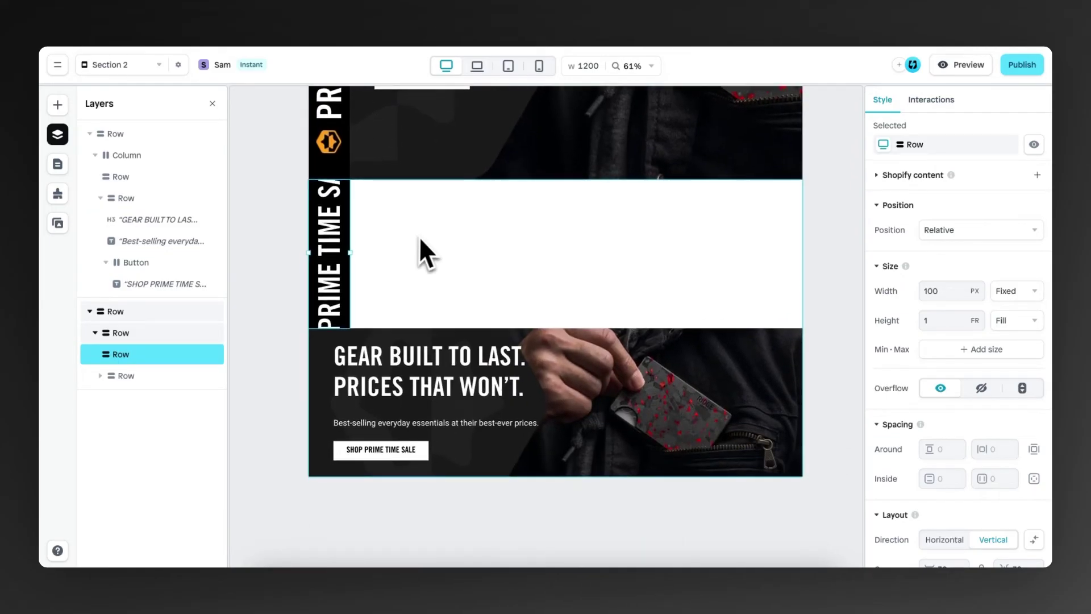
click(1021, 292)
click(1016, 317)
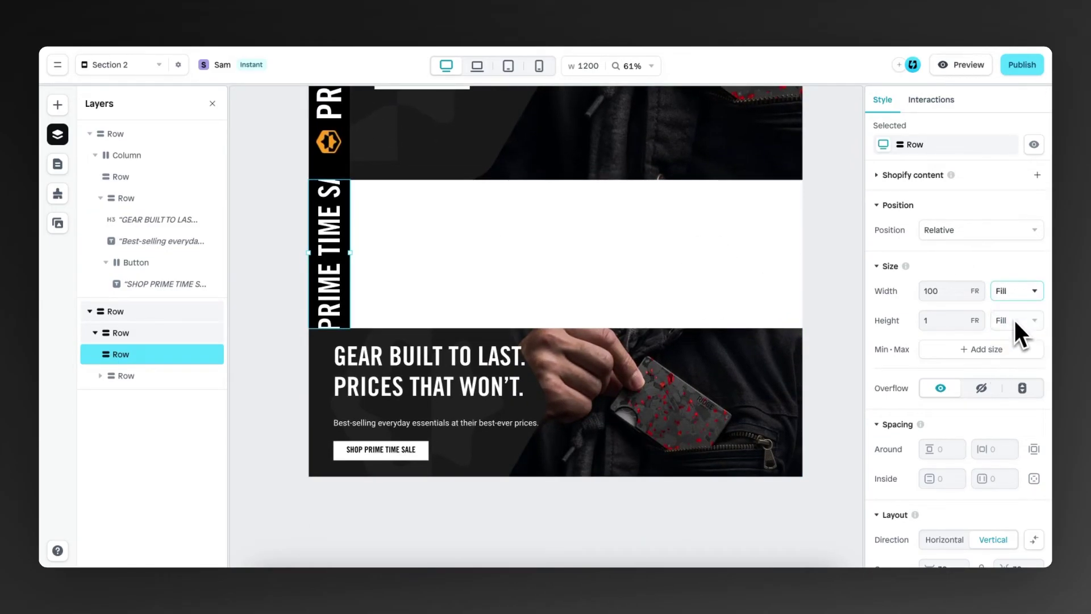
click(1012, 321)
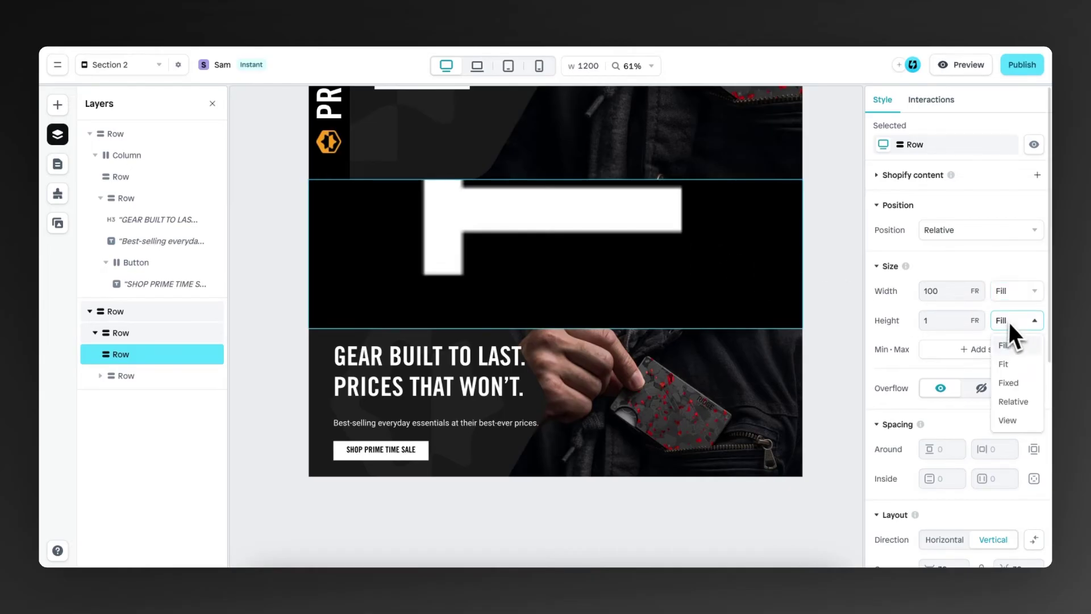
click(1017, 382)
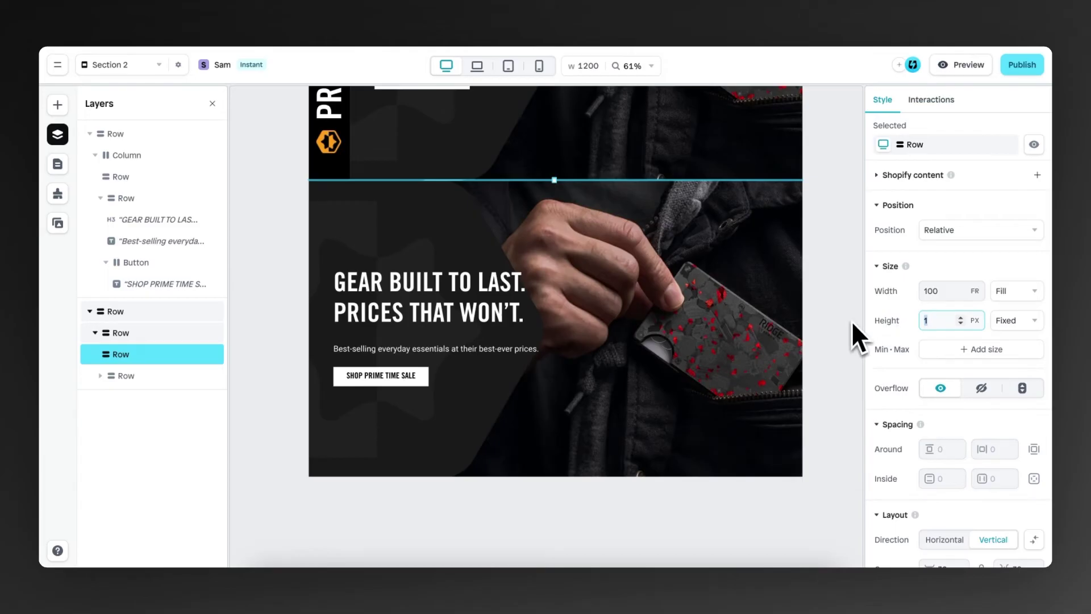
text(75)
Replace the duplicated banner row's fill image with the horizontal Prime Time Sale logo image
scroll(906, 373, down, 3)
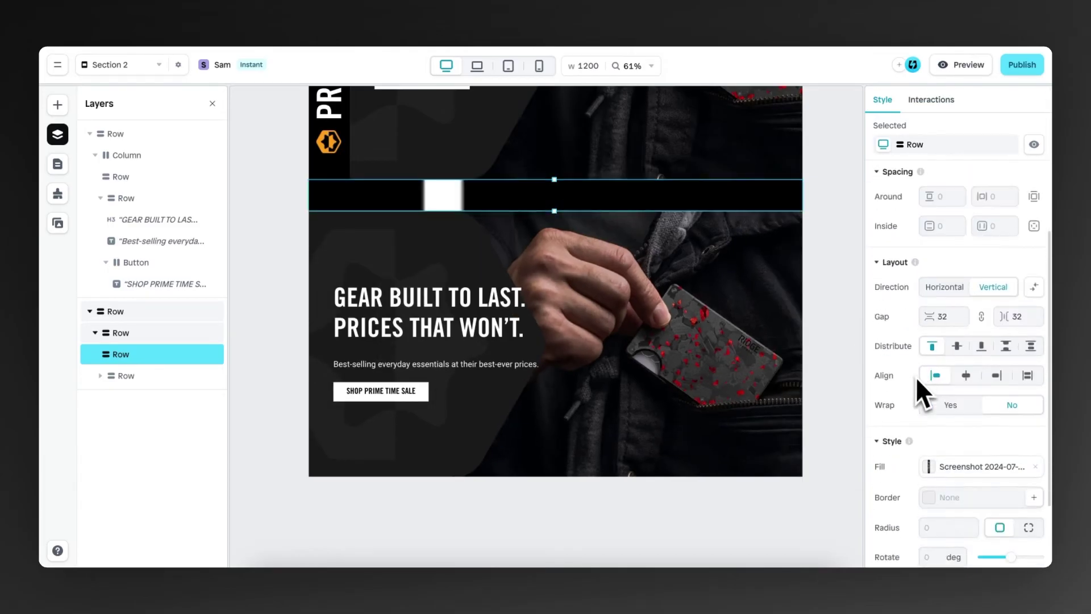
scroll(917, 380, down, 2)
click(937, 380)
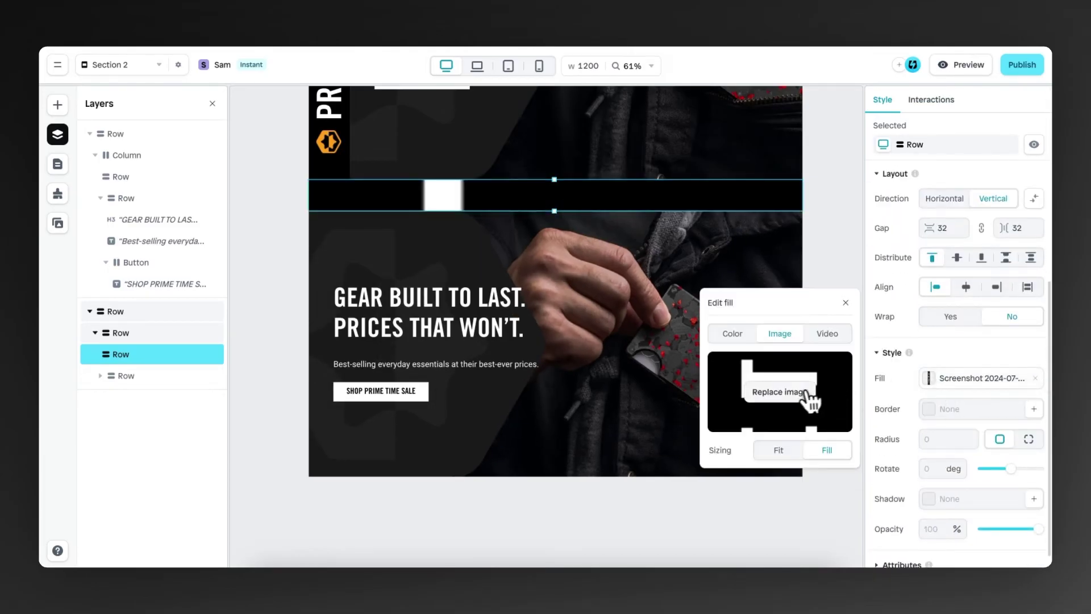
click(808, 396)
click(797, 360)
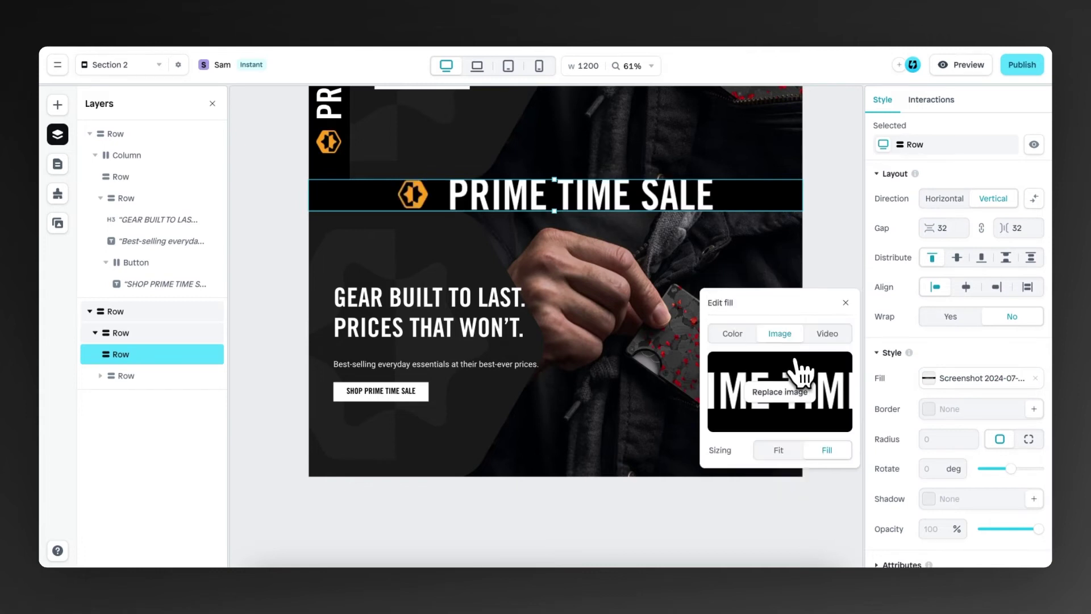
click(855, 316)
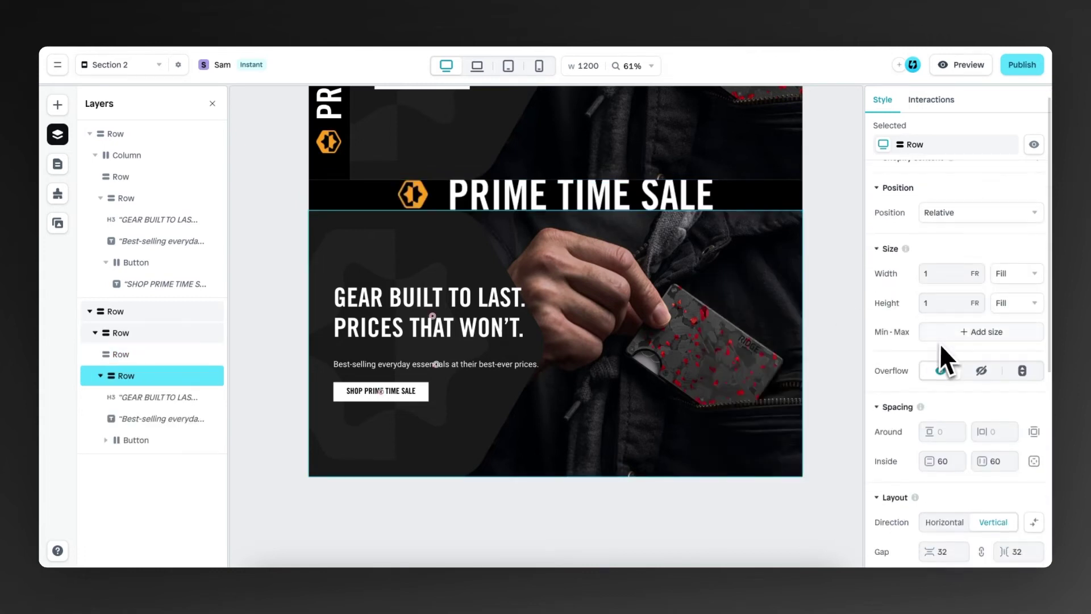
Replace the duplicated content row's background image with the eiutp-gvpiy wallet photo
scroll(940, 342, down, 6)
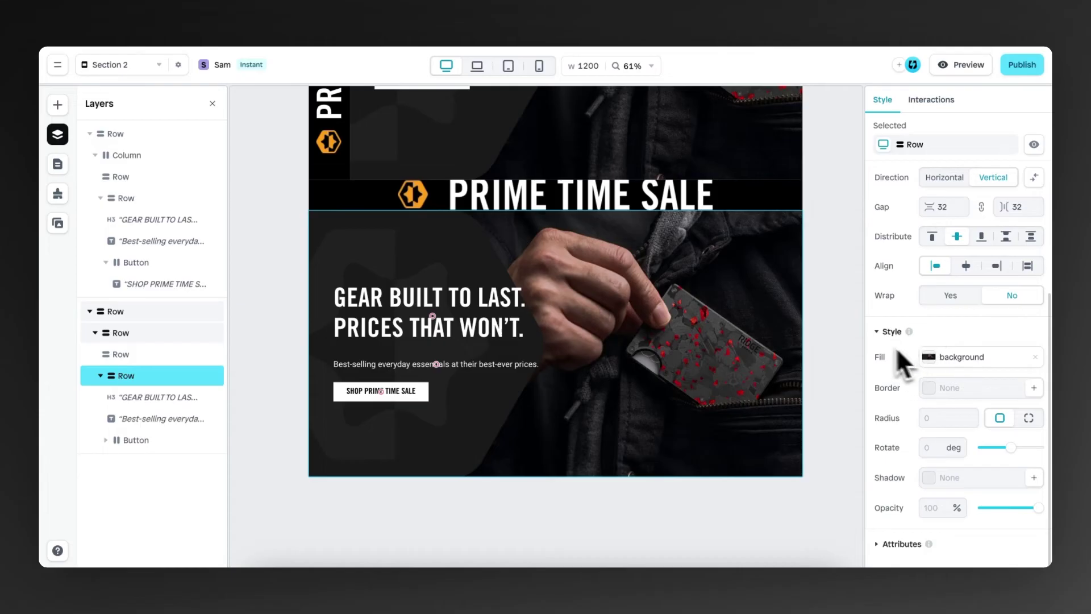
click(935, 358)
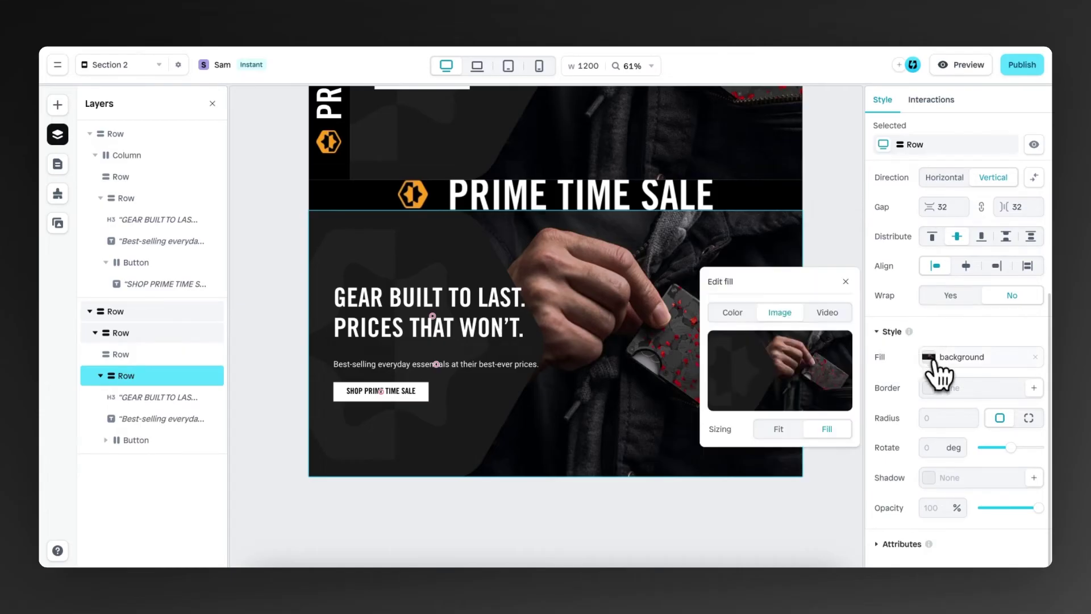
click(807, 389)
click(798, 313)
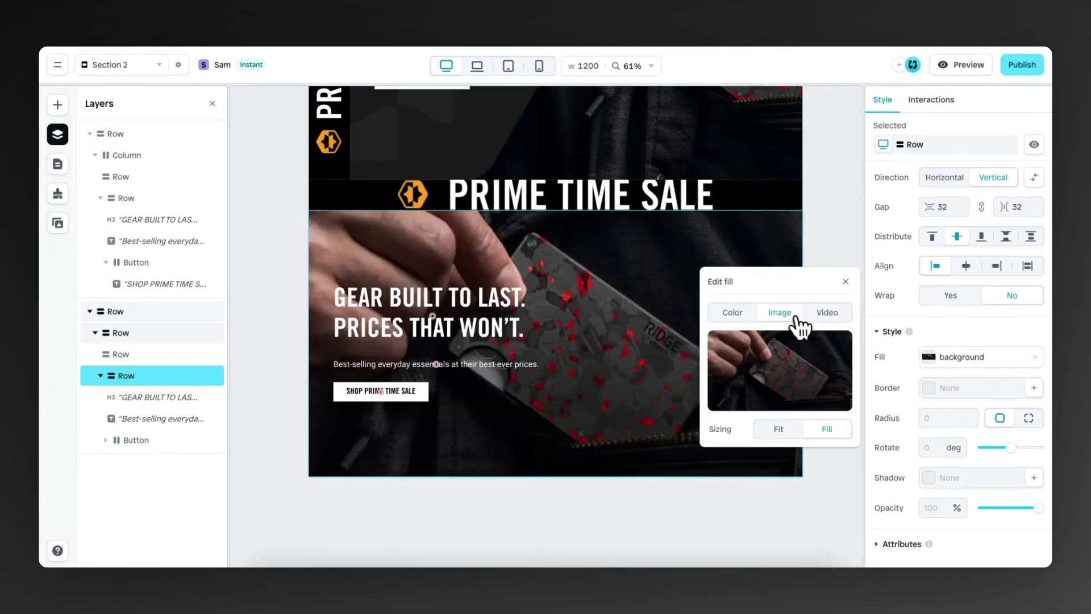
click(846, 282)
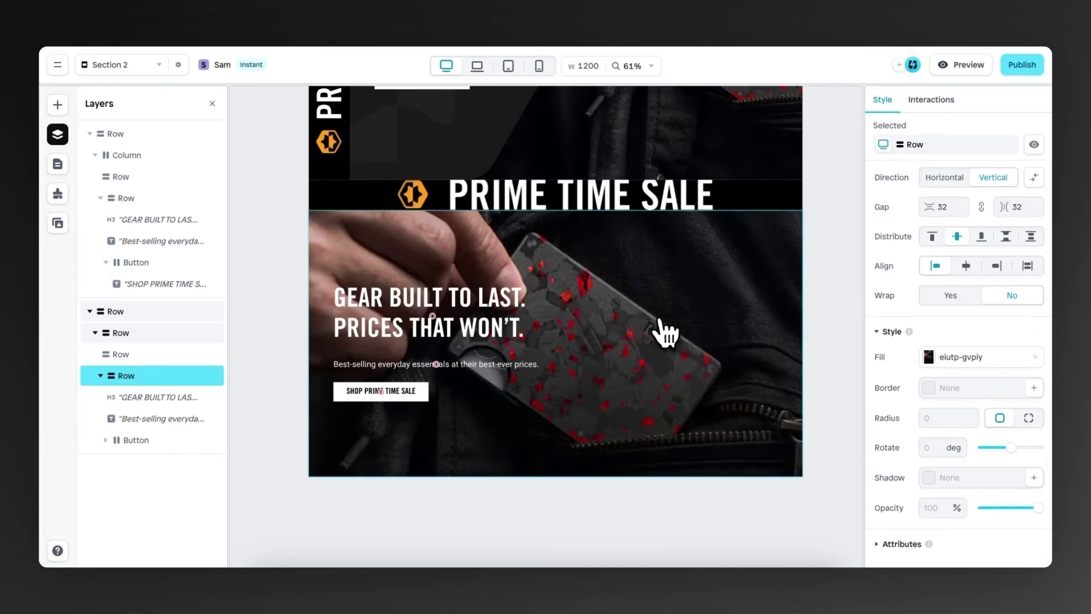
At the 425 mobile breakpoint, try the duplicated section's heading at 32 px and 48 px font size
click(539, 69)
scroll(571, 288, down, 2)
scroll(553, 289, up, 5)
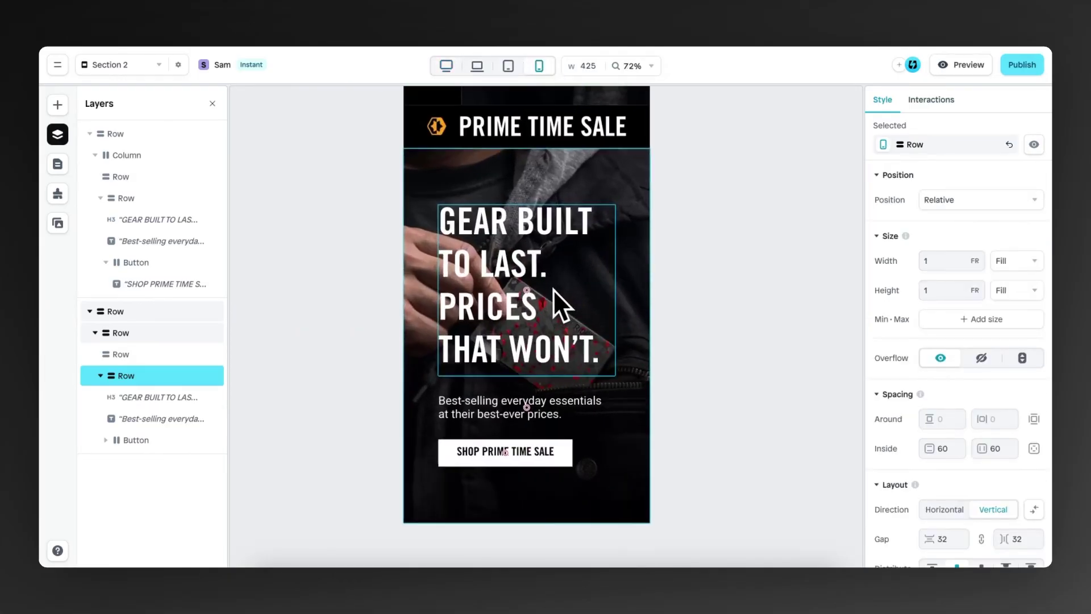
scroll(600, 203, down, 1)
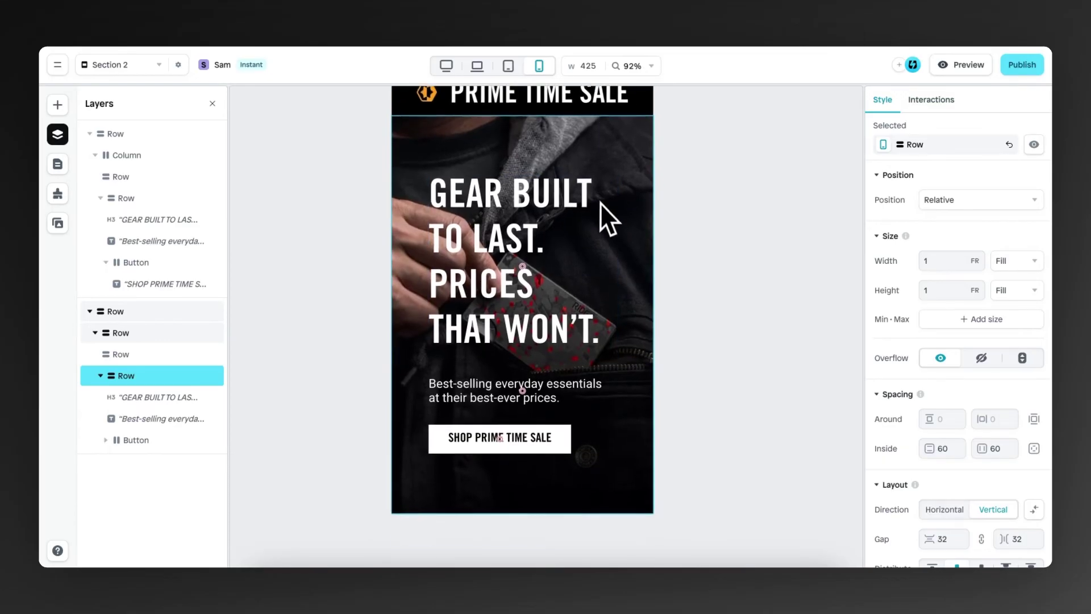
click(528, 283)
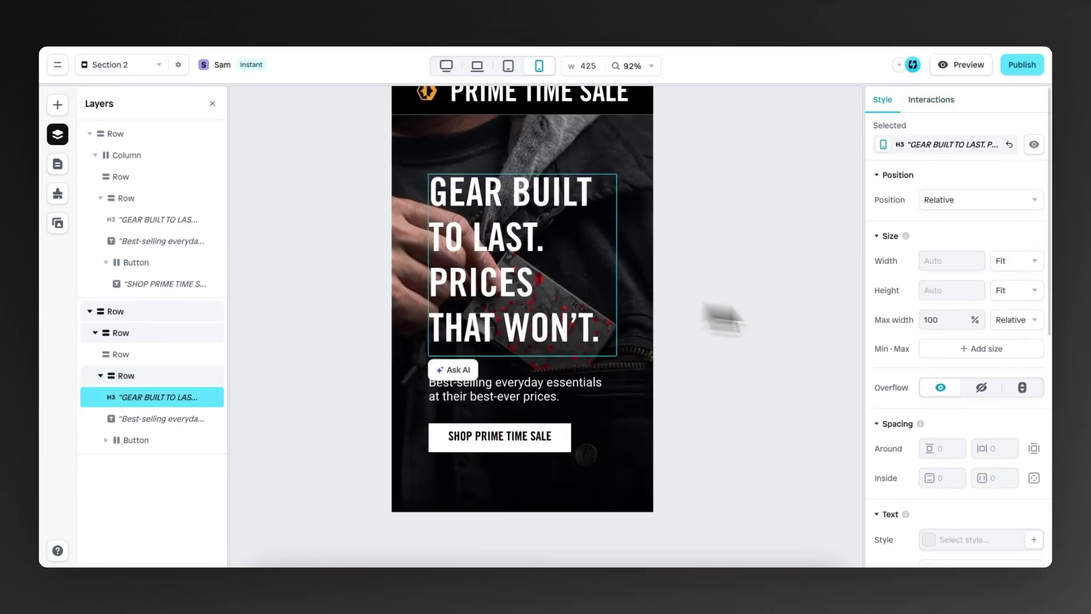
scroll(952, 348, down, 5)
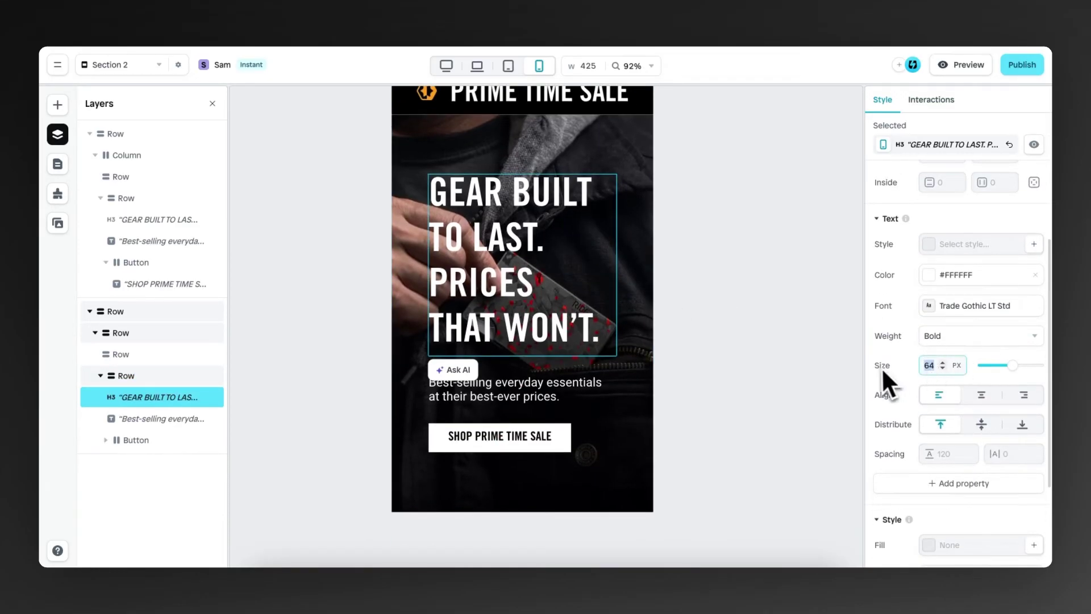
text(32)
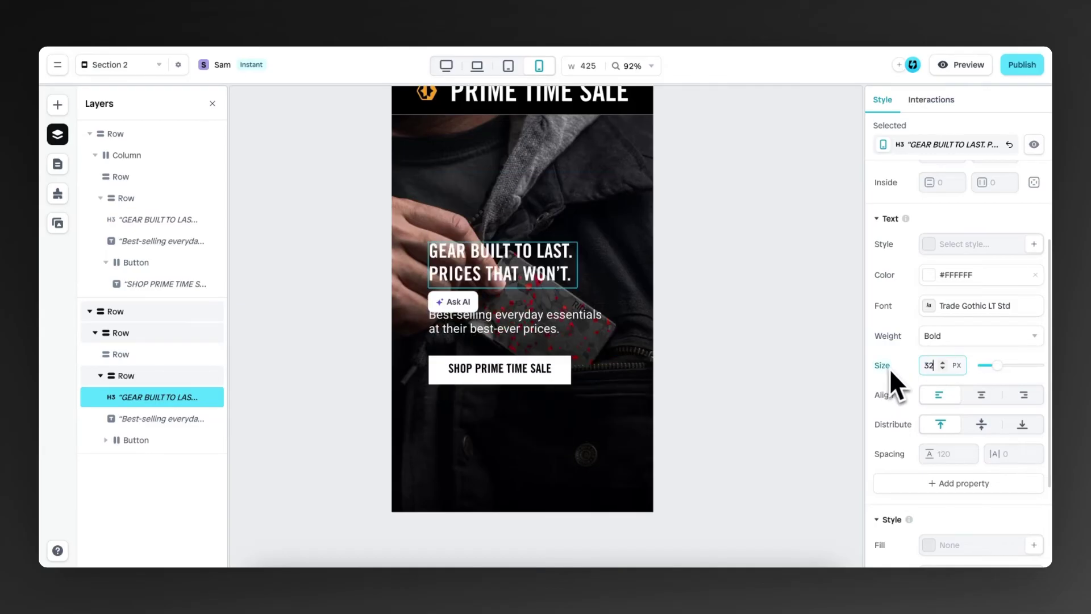
drag(933, 366, 920, 369)
text(48)
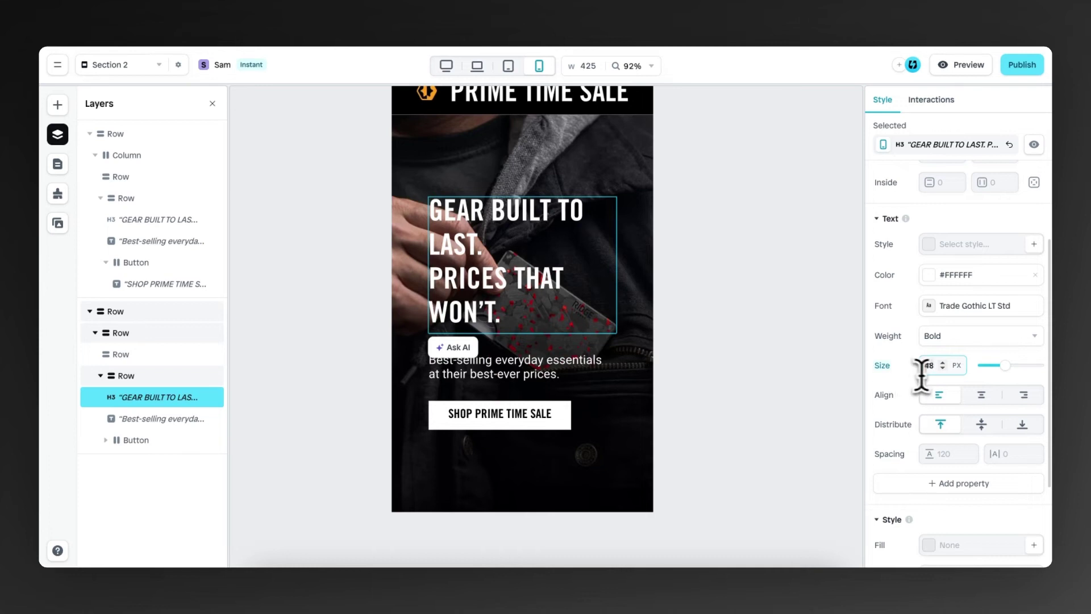
Reduce the duplicated section's mobile heading font size step by step to 36 px
click(943, 370)
click(943, 369)
click(943, 370)
click(944, 370)
click(943, 370)
click(944, 370)
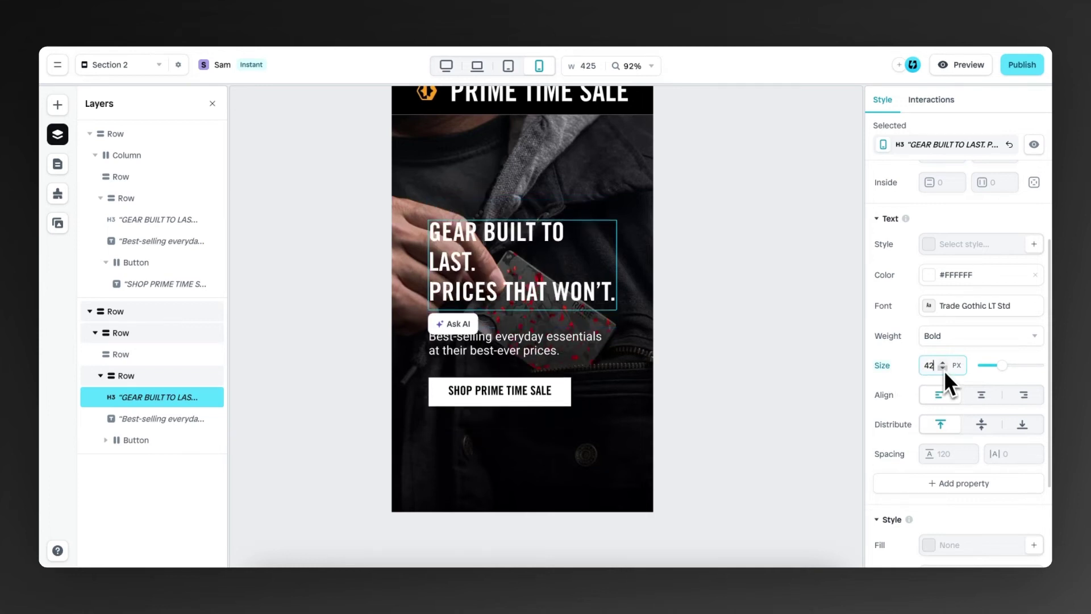
click(943, 370)
click(944, 369)
click(943, 370)
click(943, 370)
click(943, 370)
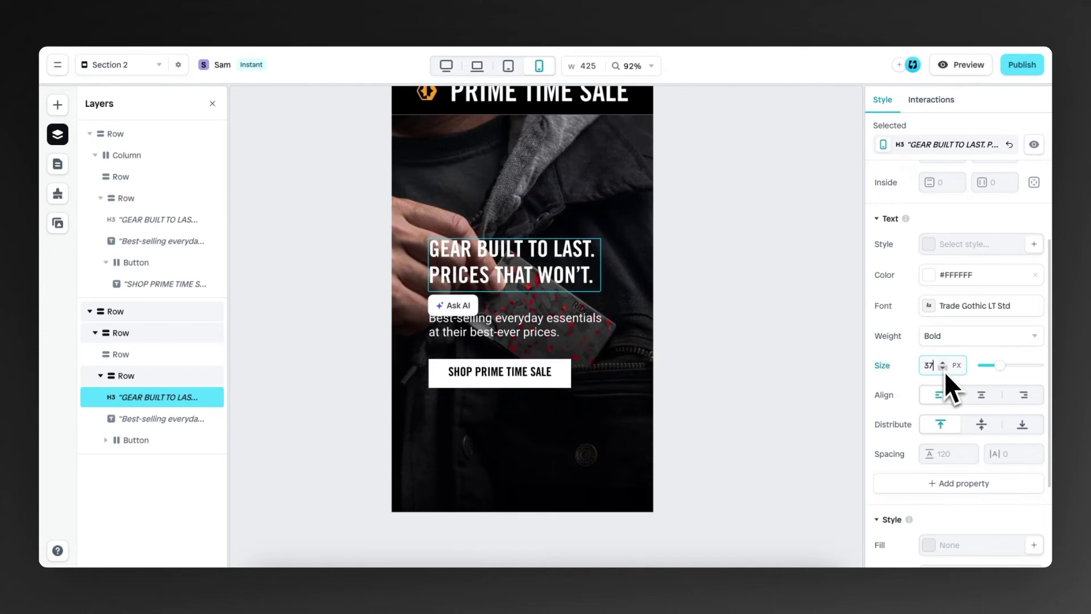
click(944, 370)
click(551, 328)
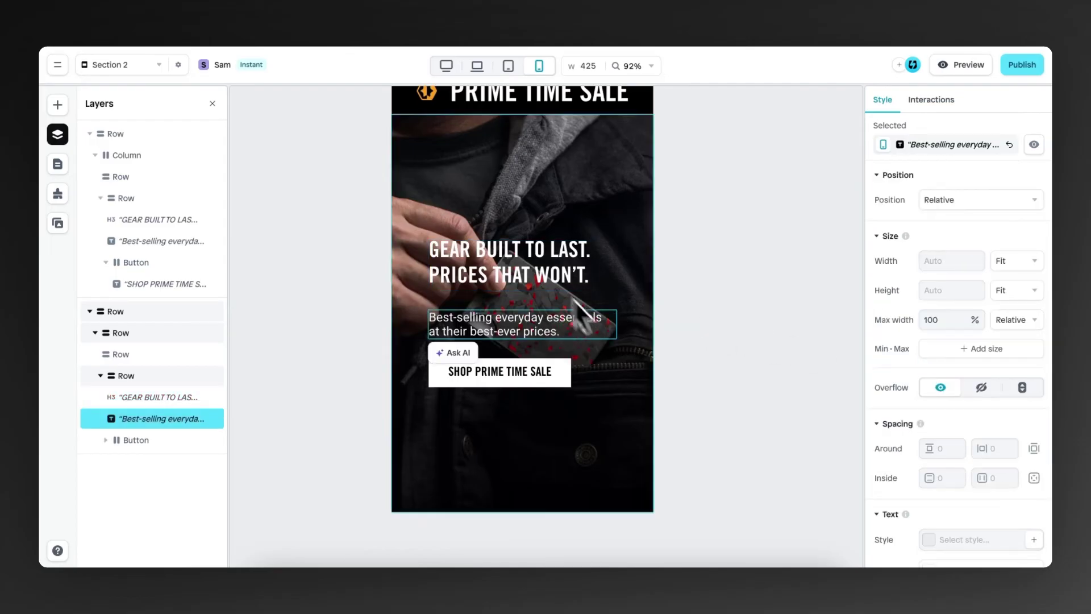
click(538, 374)
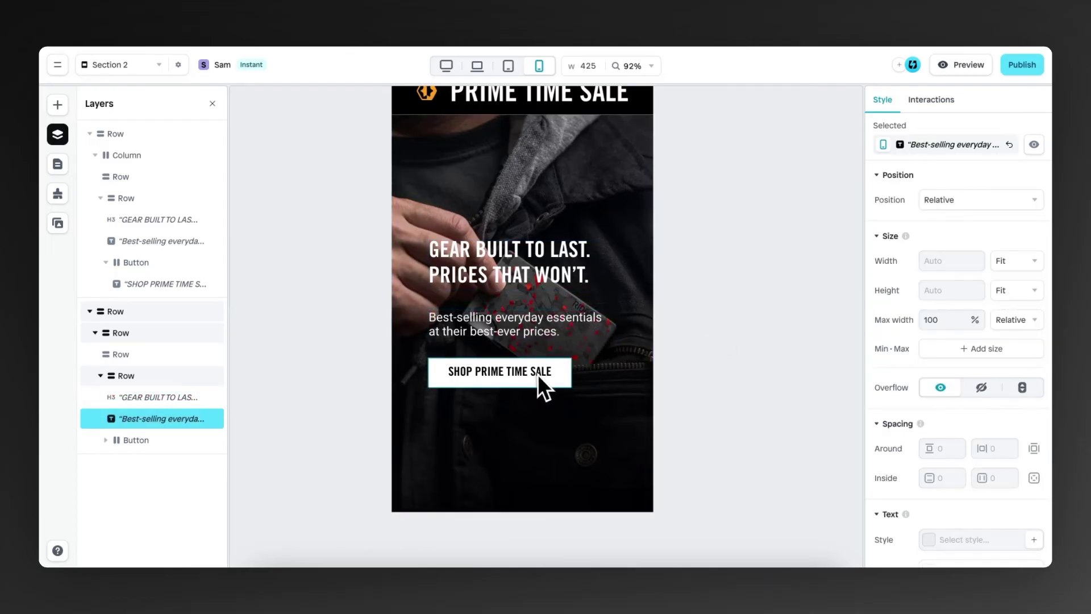
click(534, 373)
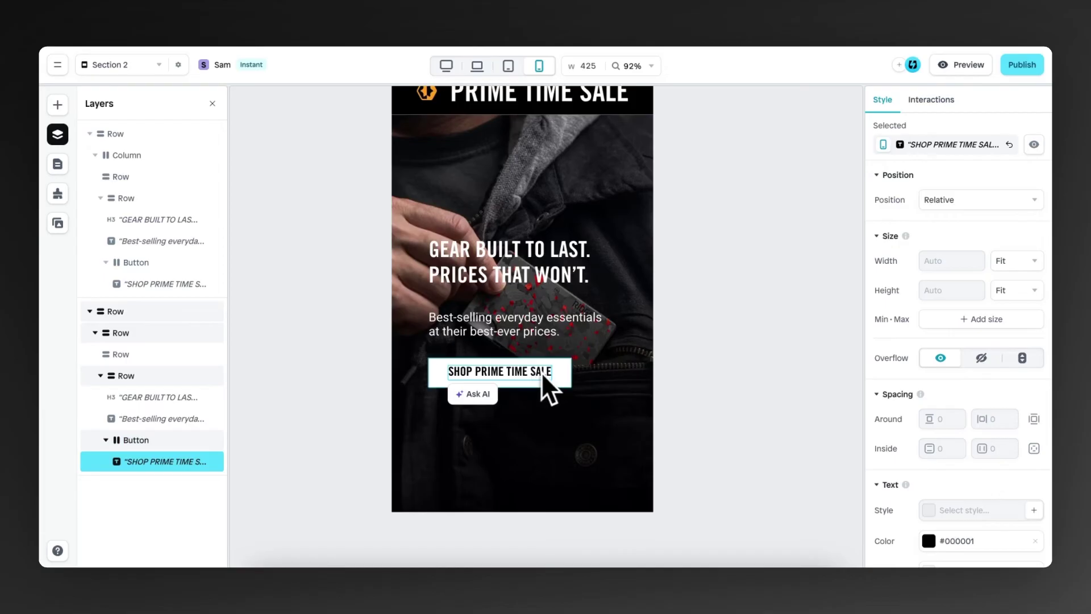
Distribute the contents of the duplicated content row to the bottom at the mobile breakpoint
click(580, 210)
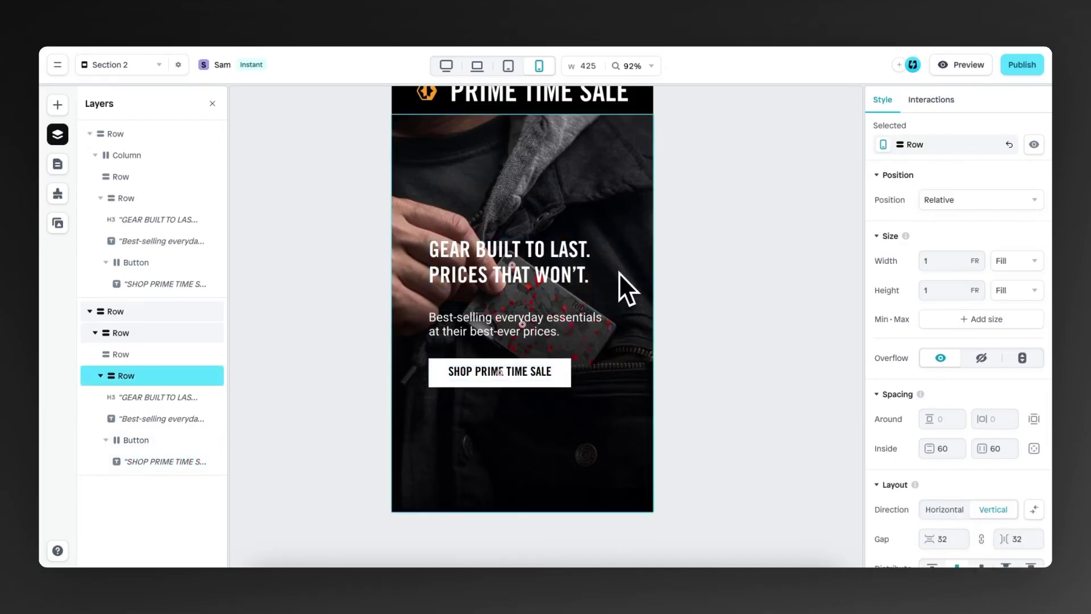
scroll(916, 316, down, 4)
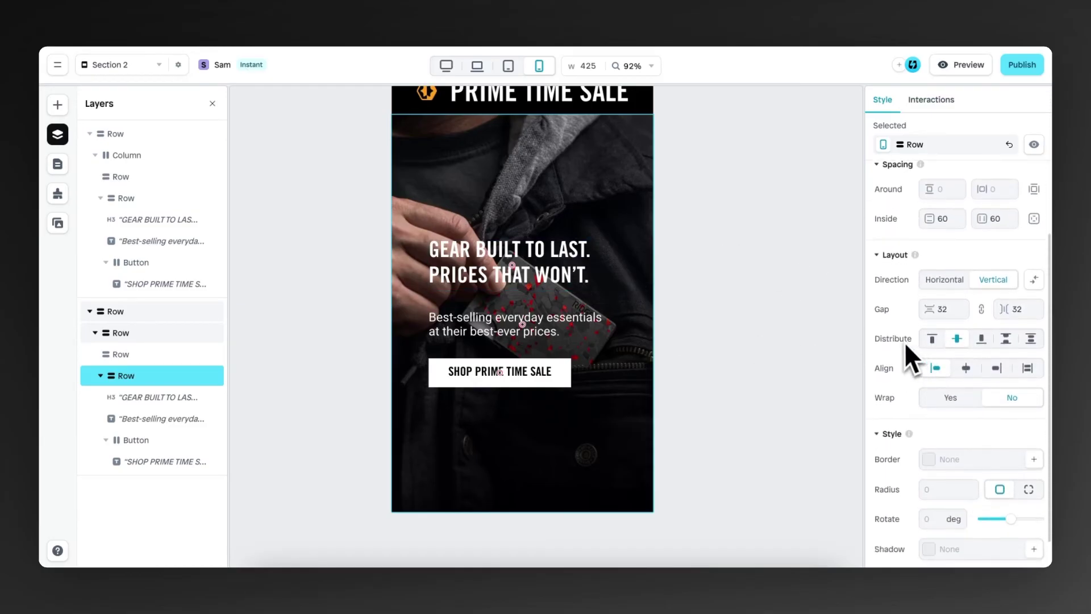
click(981, 338)
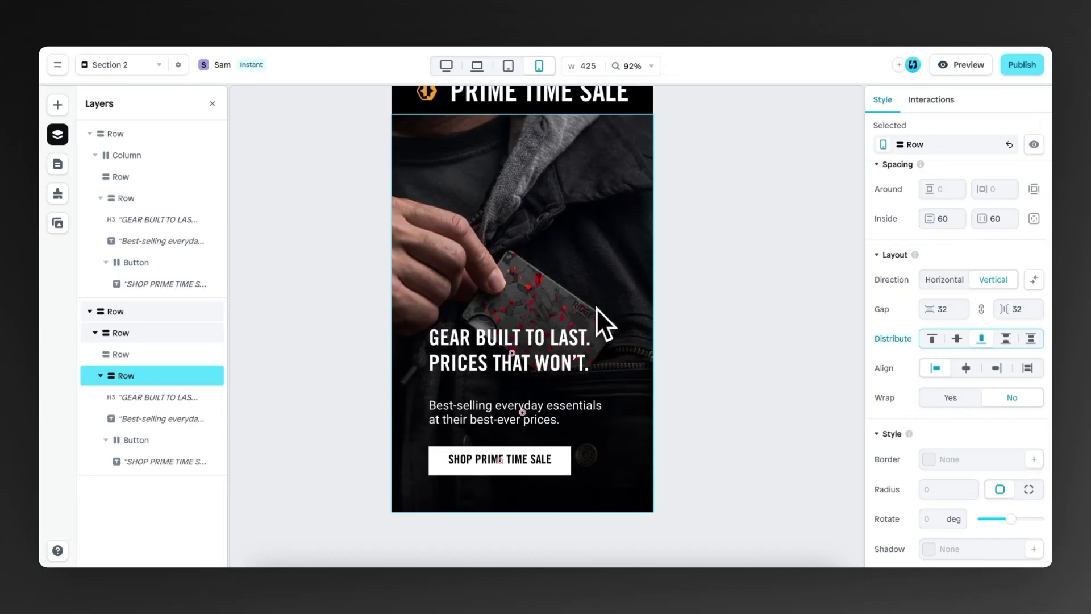
At the mobile breakpoint, set the duplicated content row's horizontal inside spacing to 40 and enlarge its heading to about 42 px
click(984, 222)
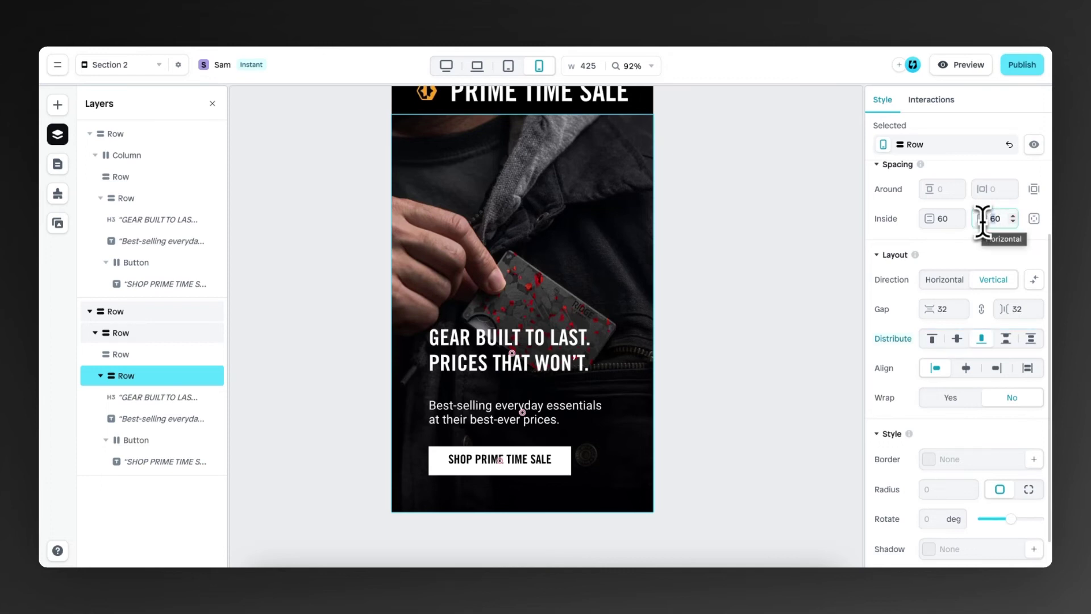
text(40)
click(554, 338)
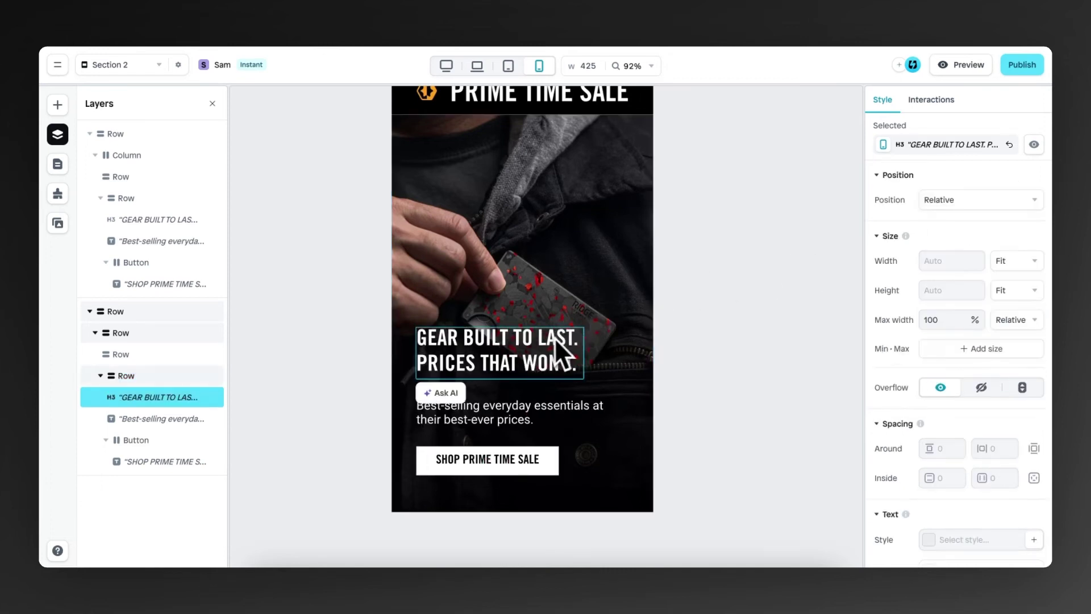
scroll(973, 348, down, 4)
click(945, 395)
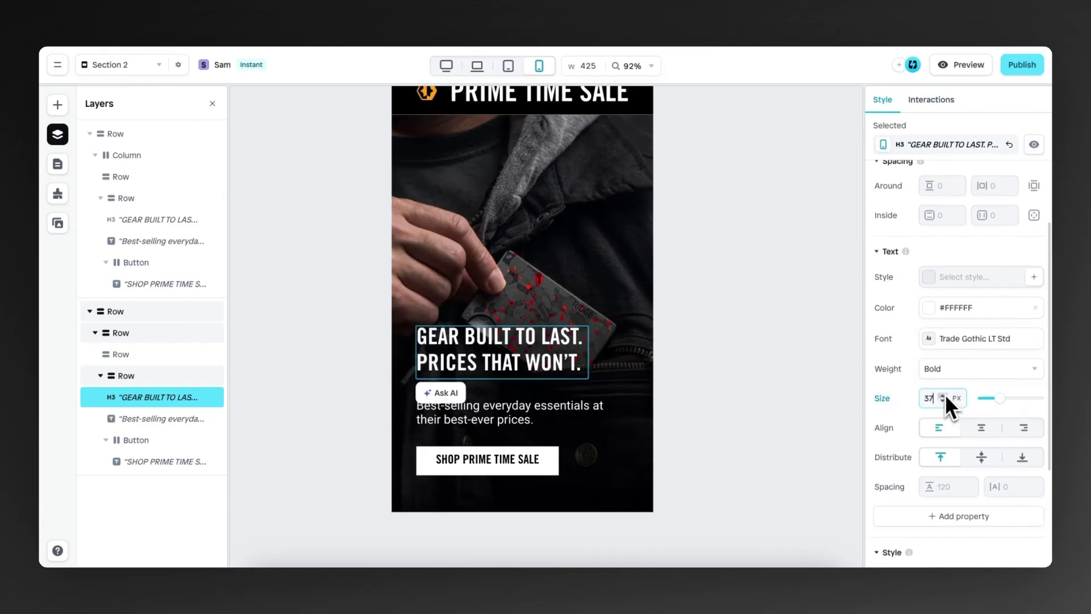
click(945, 394)
click(946, 394)
click(946, 395)
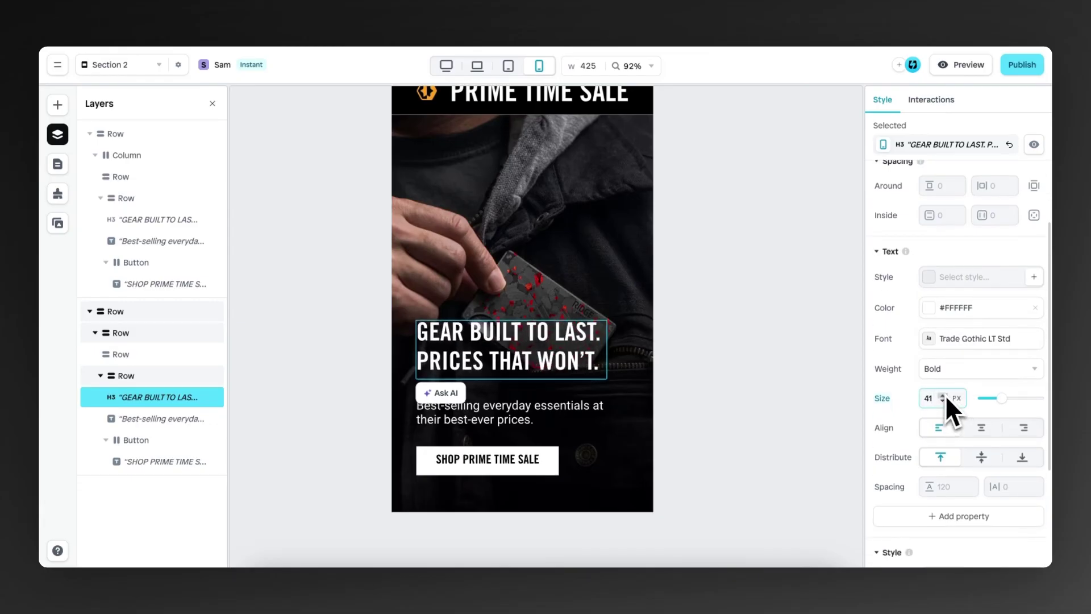
click(941, 395)
click(740, 367)
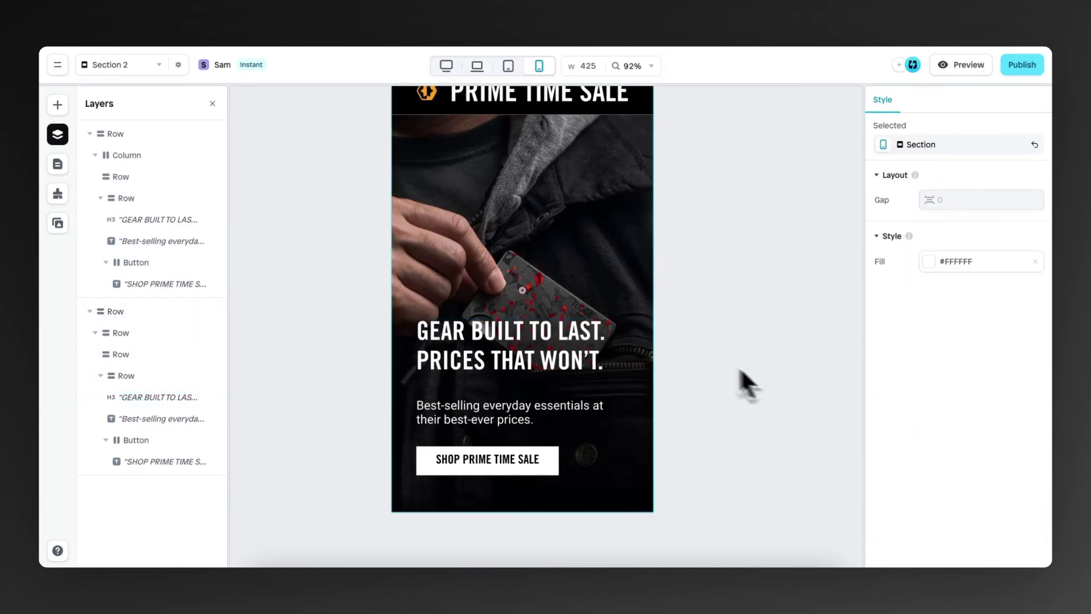
Review the original and duplicated sections together at the mobile, tablet, laptop and desktop breakpoints
scroll(619, 313, down, 3)
scroll(582, 297, up, 5)
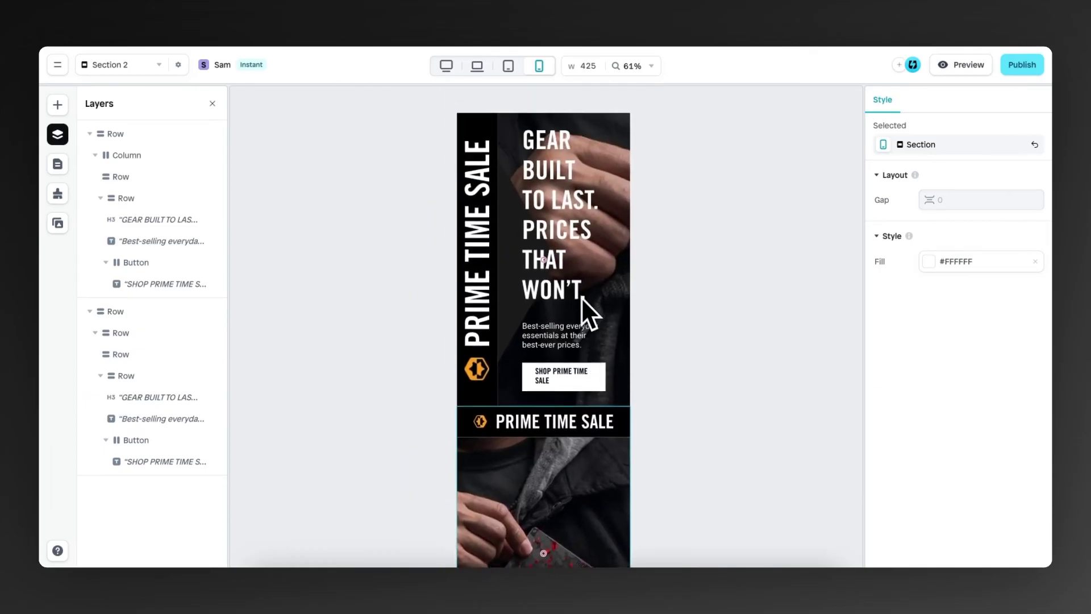
scroll(582, 298, down, 5)
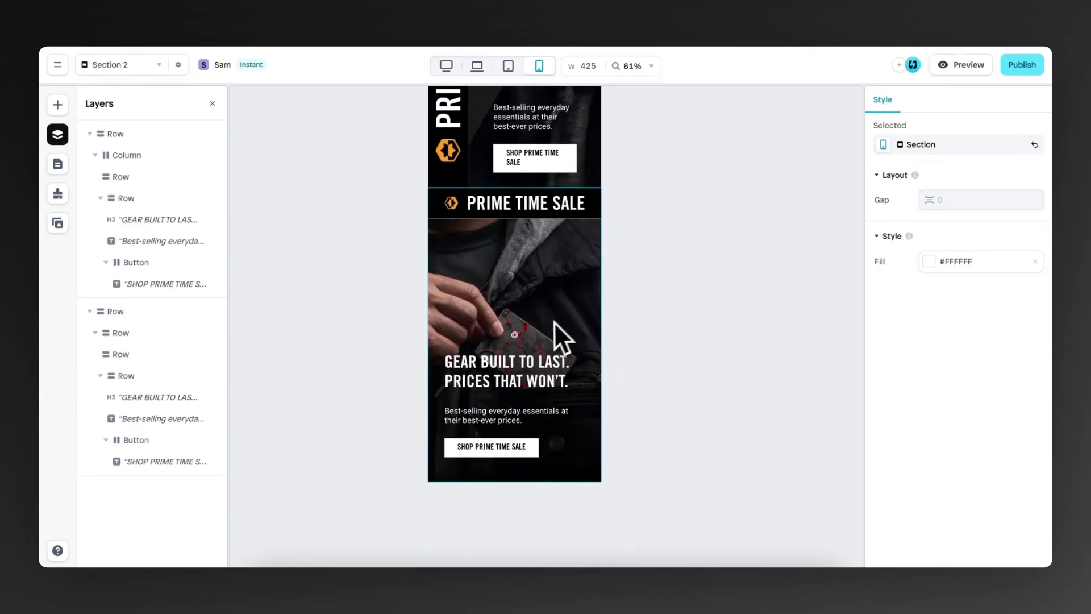
scroll(548, 323, up, 2)
scroll(550, 321, down, 1)
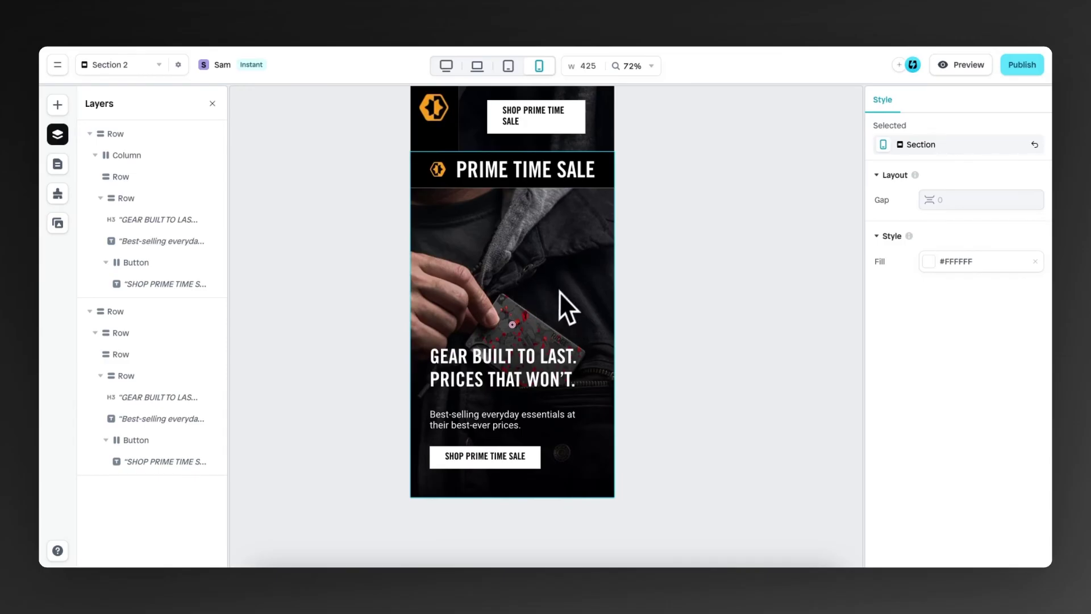
scroll(561, 295, up, 5)
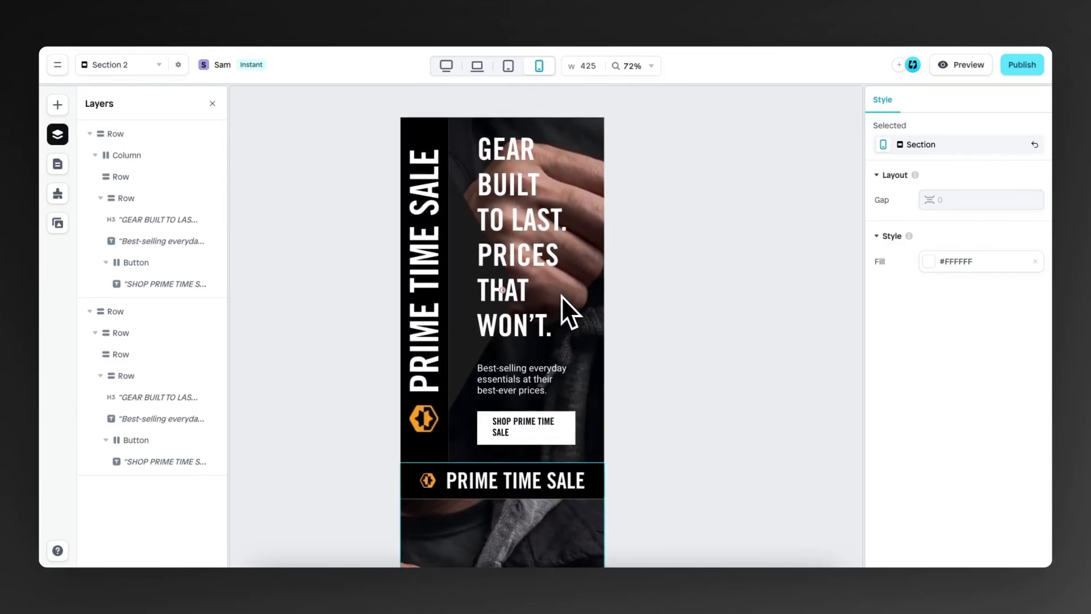
click(508, 65)
click(476, 65)
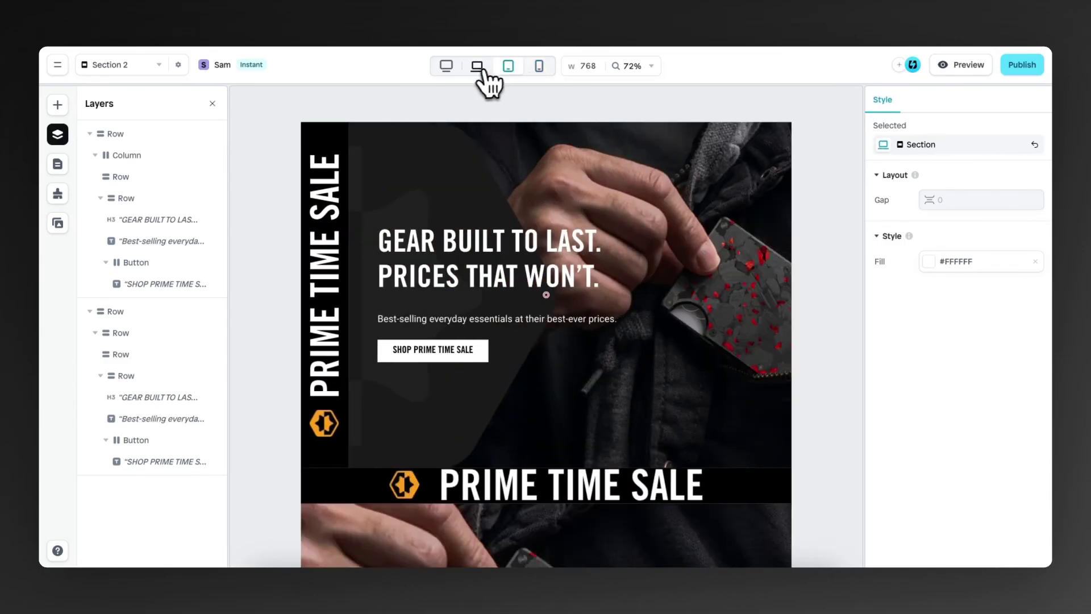
click(447, 66)
Hide the original section's outer row at the 425 mobile breakpoint
click(416, 104)
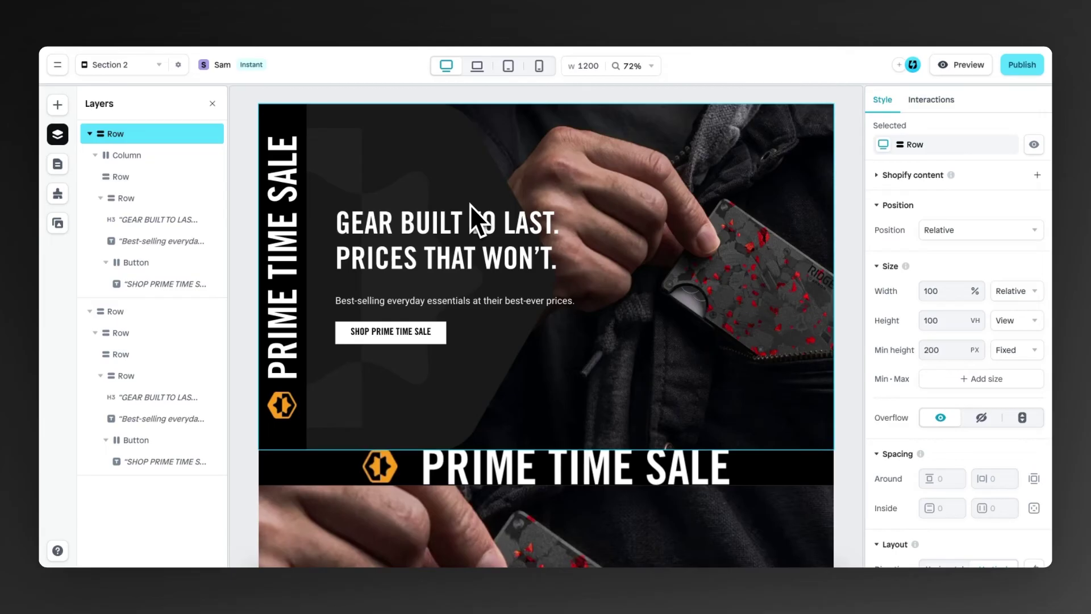
click(539, 66)
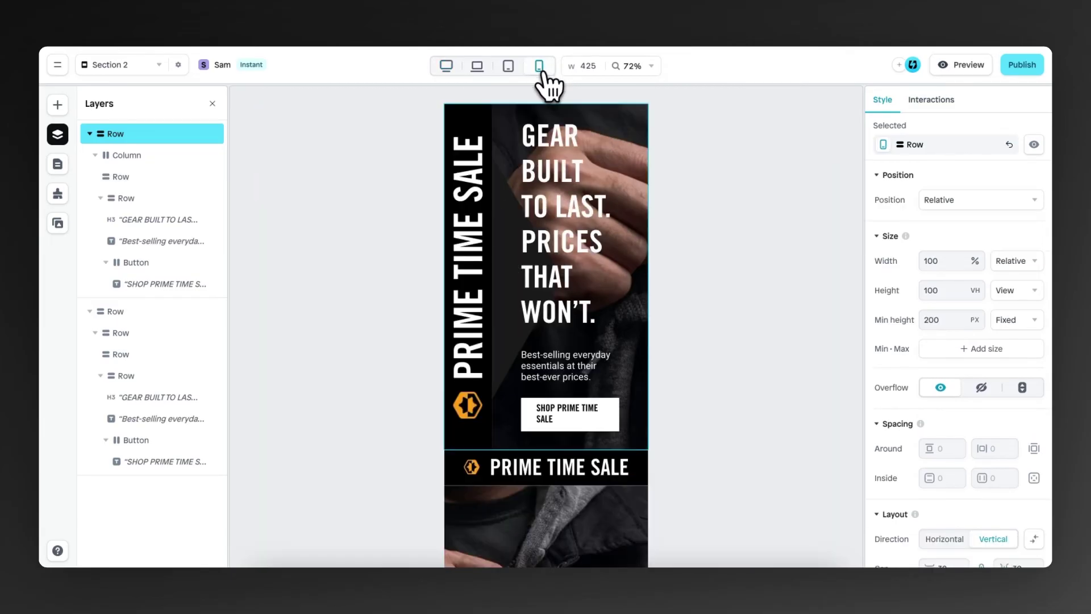
click(1034, 146)
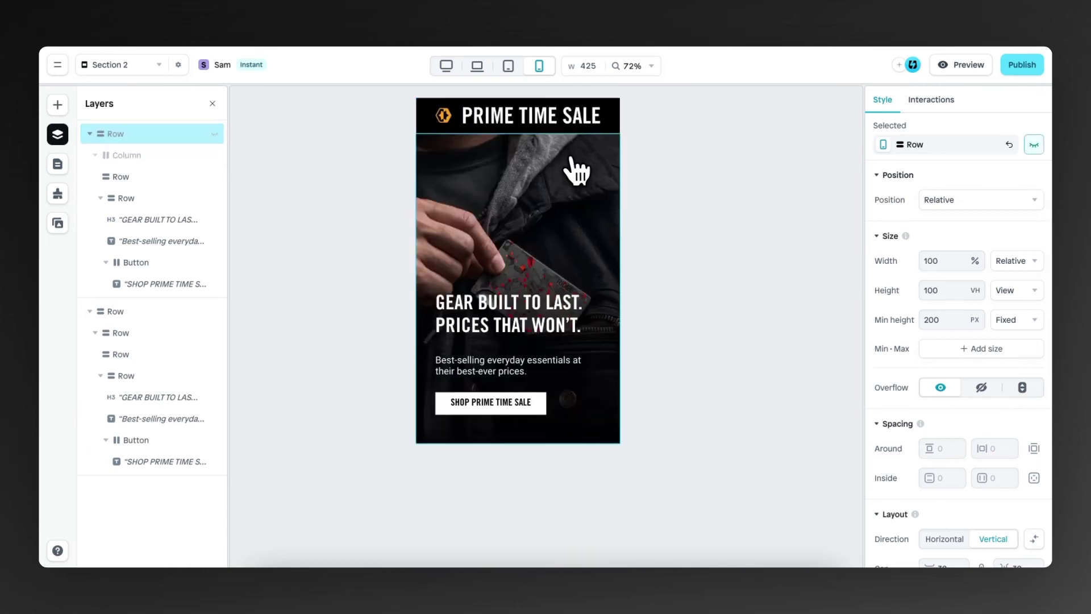
Hide the duplicated section's outer row at the 1200 desktop breakpoint
click(508, 68)
scroll(580, 223, down, 5)
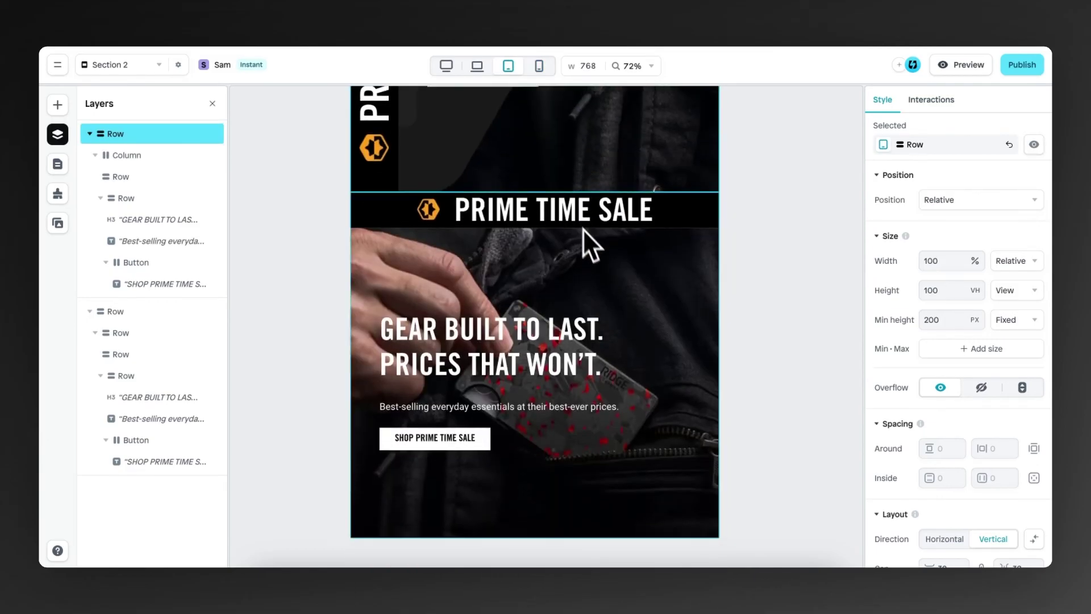
click(615, 283)
click(447, 66)
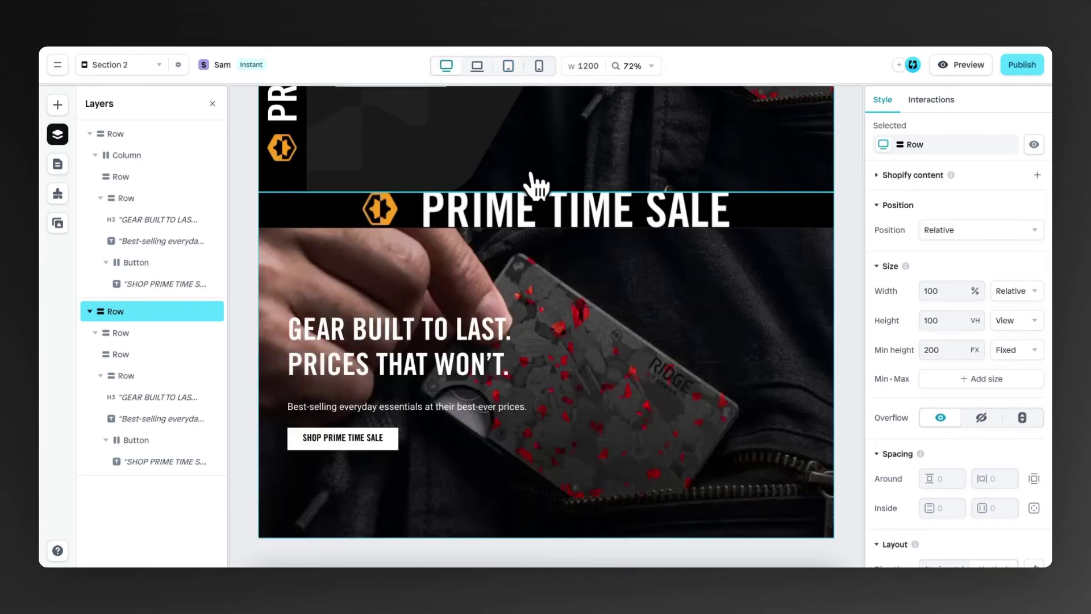
click(1035, 145)
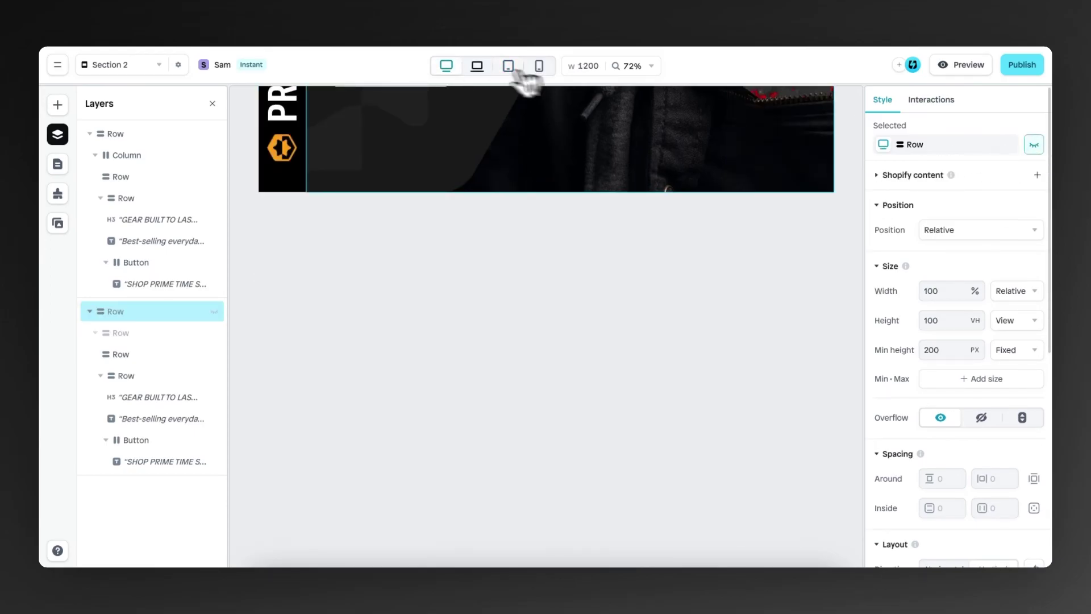
Check the duplicated outer row at the laptop and tablet breakpoints and make it visible at the mobile breakpoint
click(477, 66)
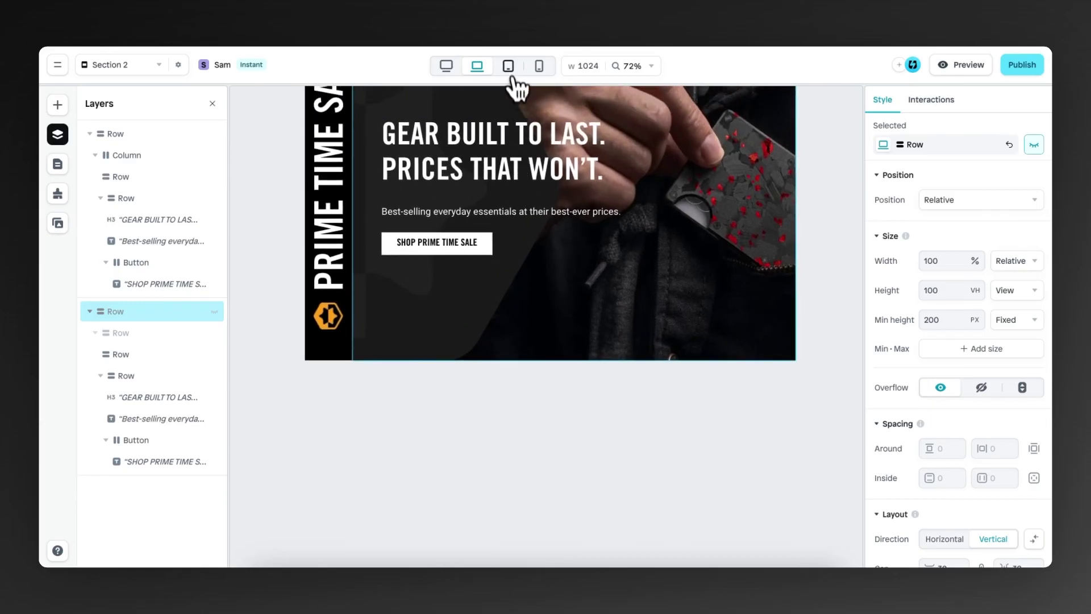
click(509, 66)
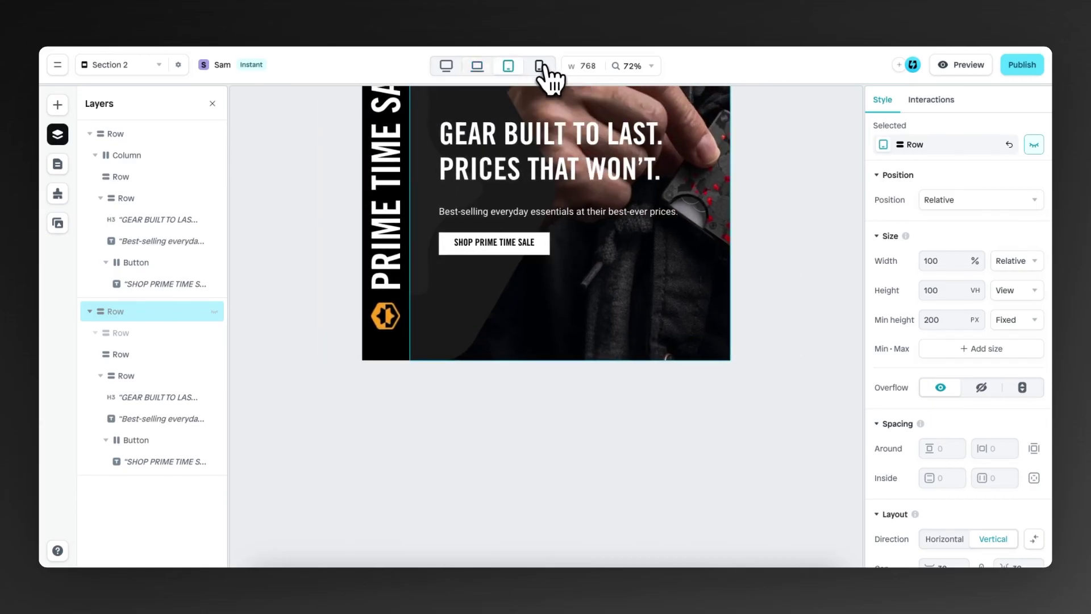
click(540, 66)
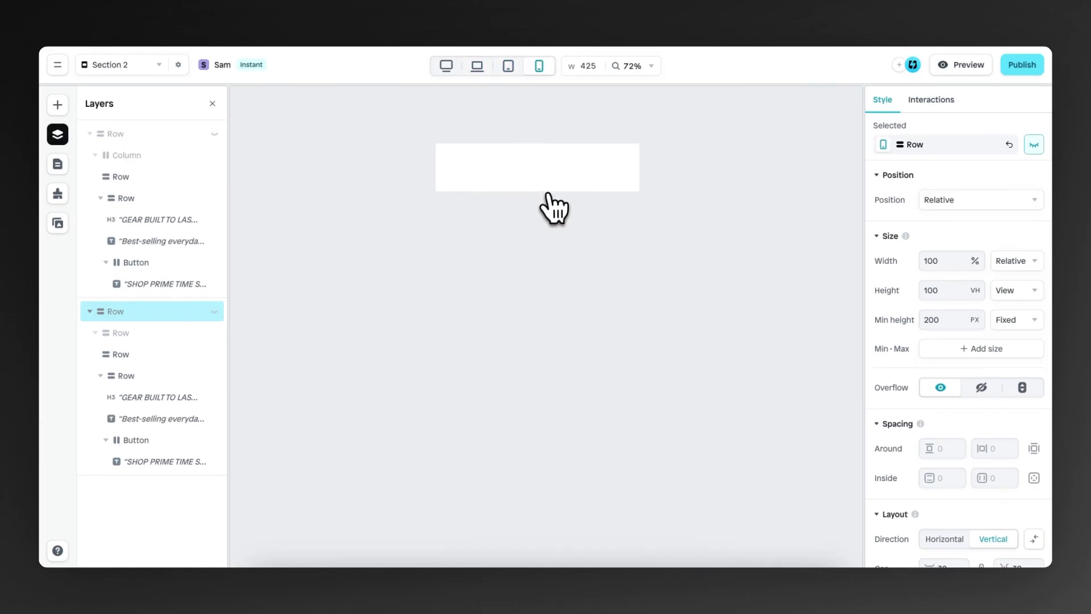
click(1034, 145)
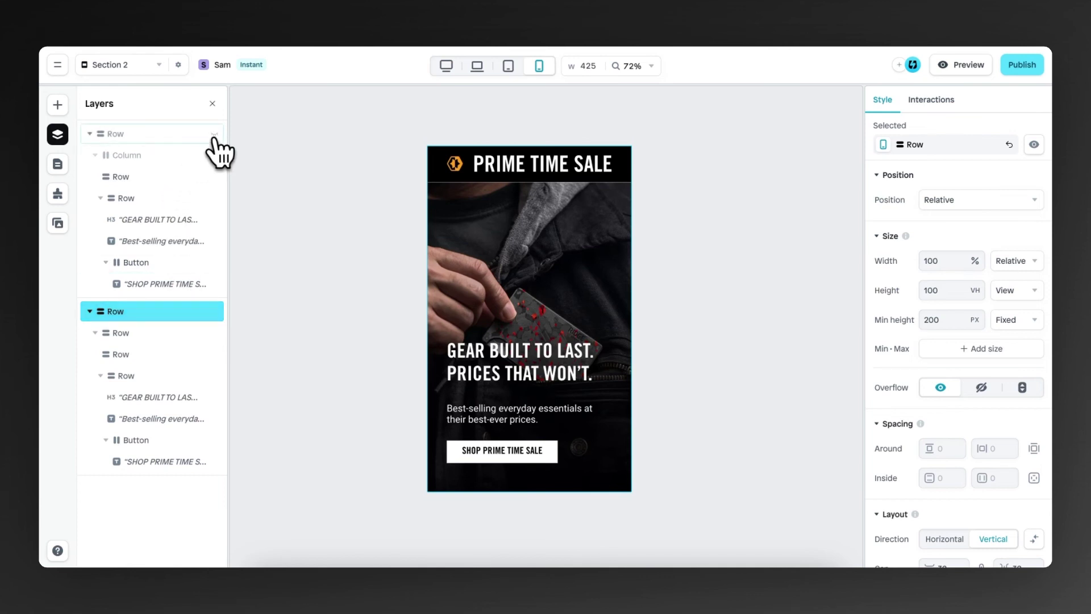
Check which of the two outer rows is shown at the tablet, laptop and desktop breakpoints
click(508, 66)
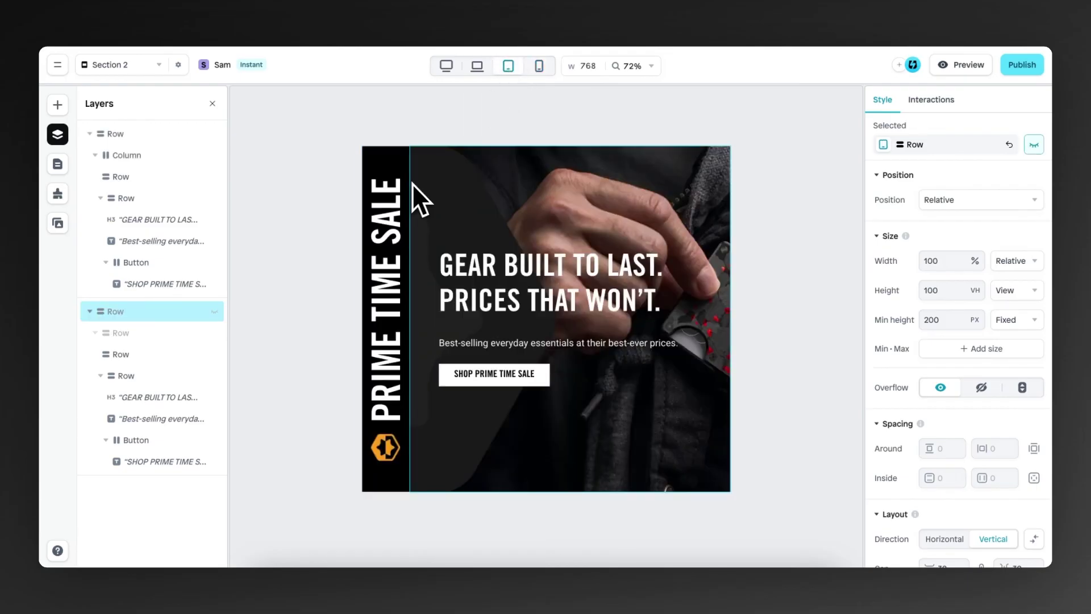
click(192, 319)
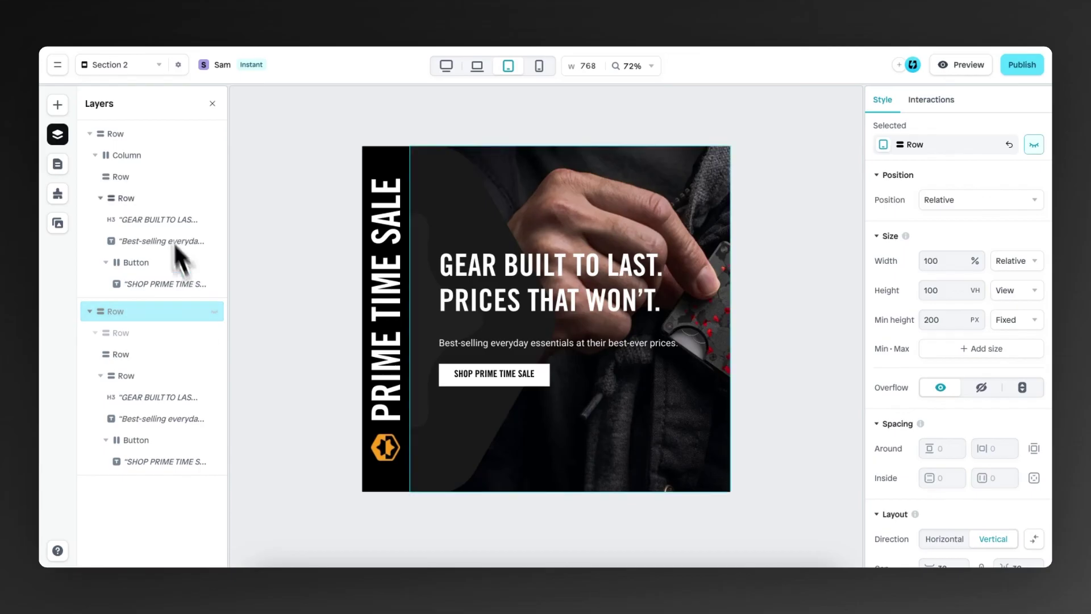
click(145, 136)
click(477, 66)
click(446, 65)
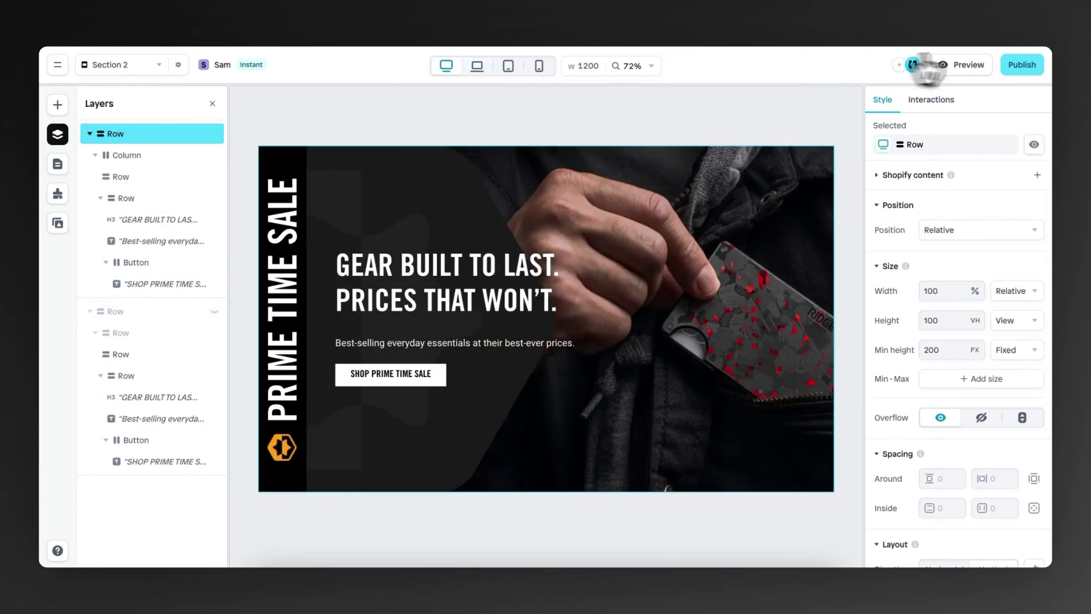
Preview the section at a narrowed width and at the 425 mobile size, and return to the desktop breakpoint in the editor
click(961, 64)
drag(955, 297, 813, 324)
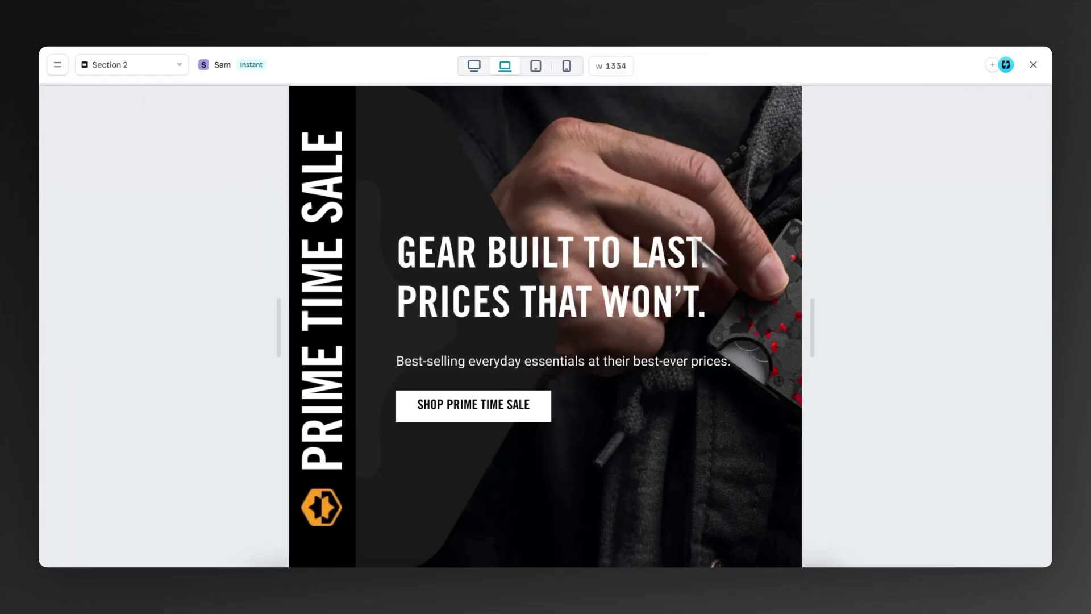
click(566, 67)
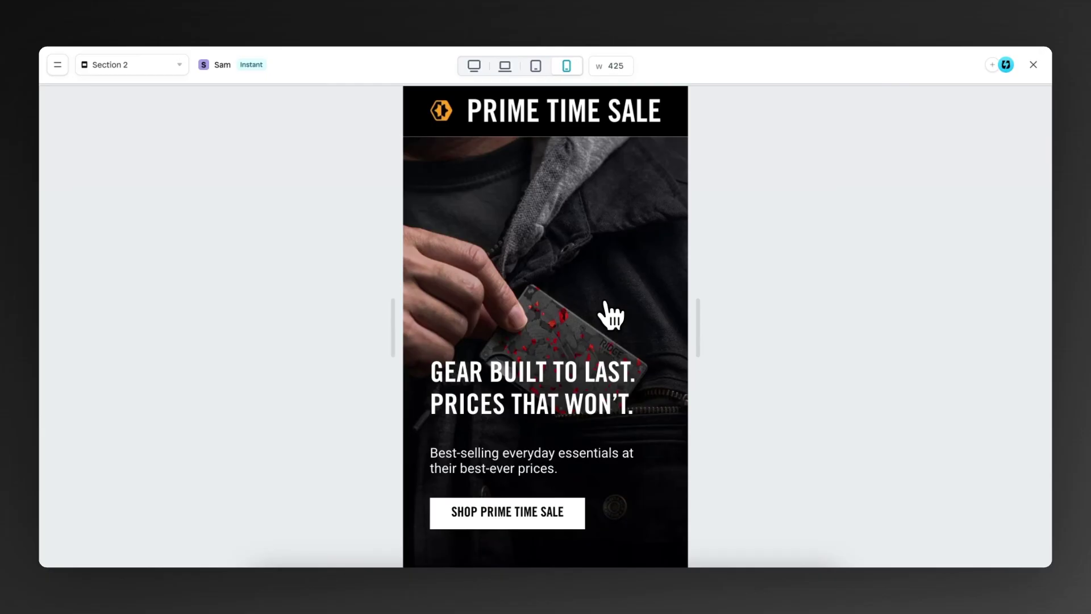
click(1033, 65)
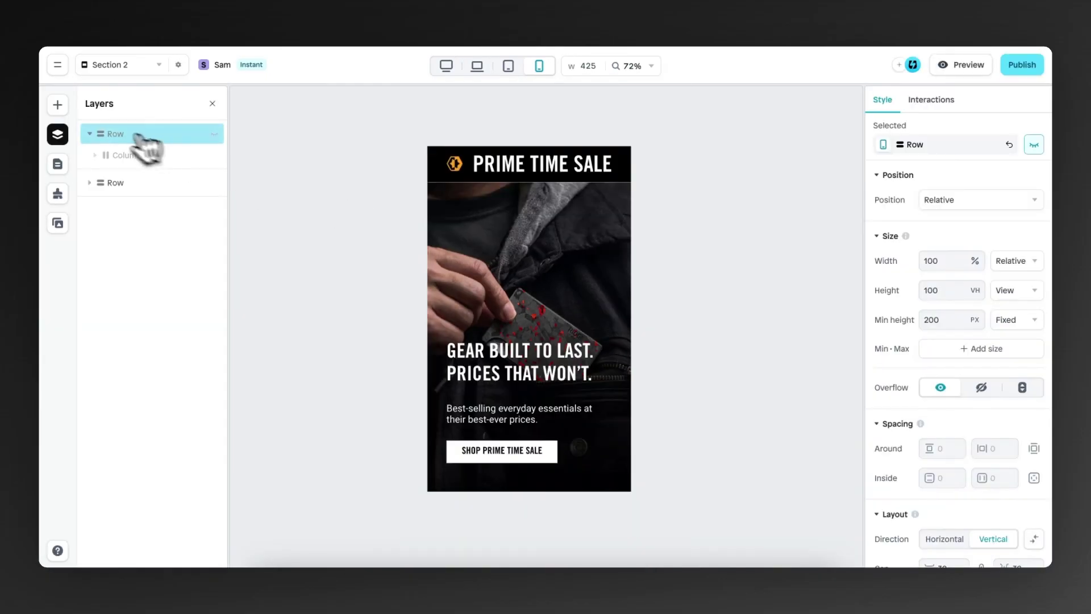
click(446, 66)
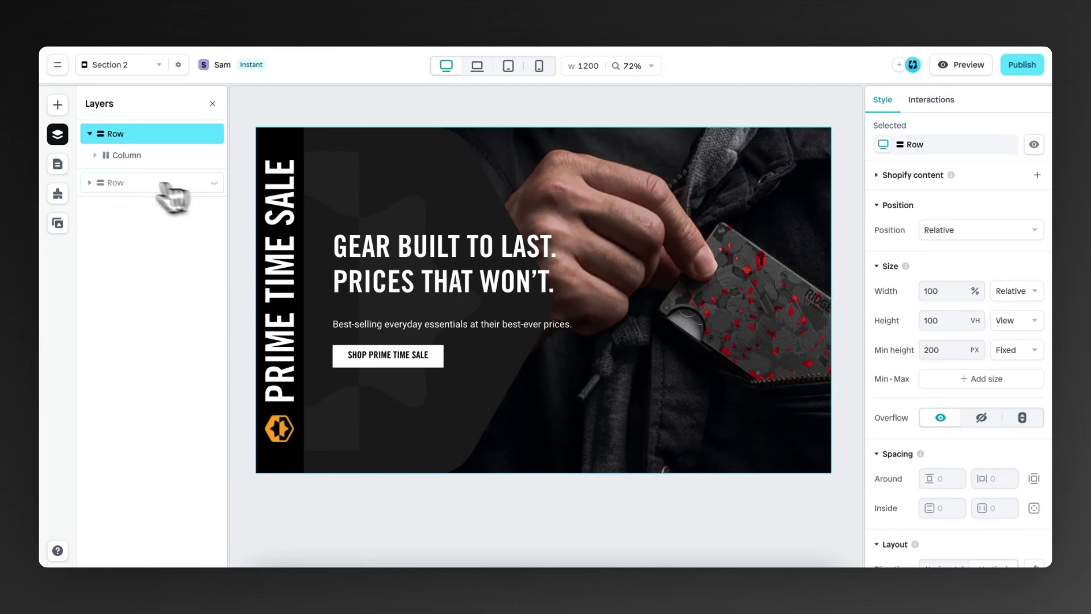
Rename Section 2 as RIDGE WALLET in its section settings
click(58, 165)
click(212, 458)
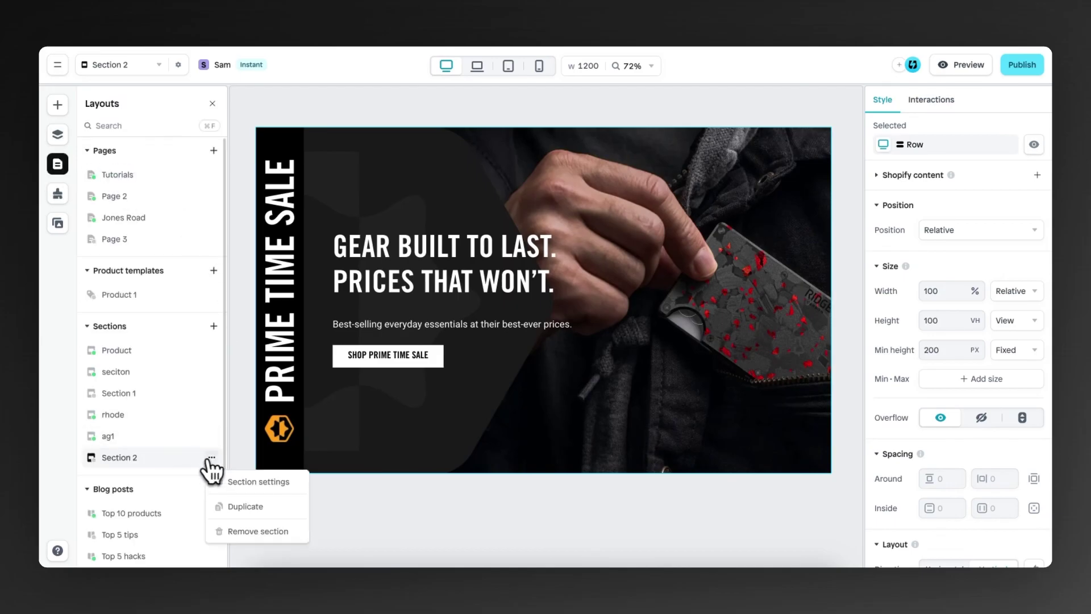
click(243, 481)
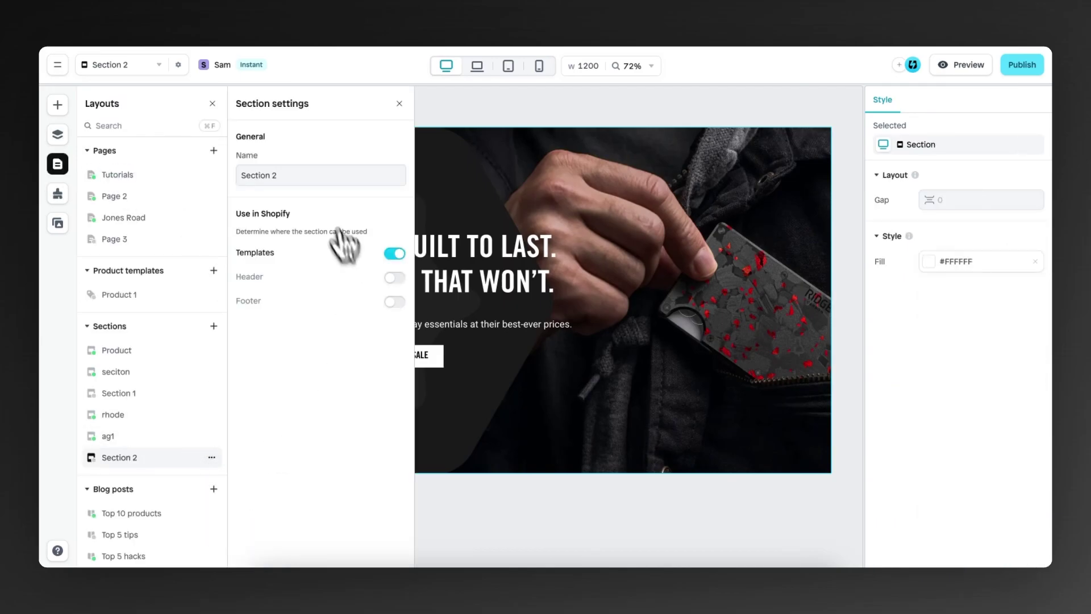
click(316, 174)
triple_click(316, 175)
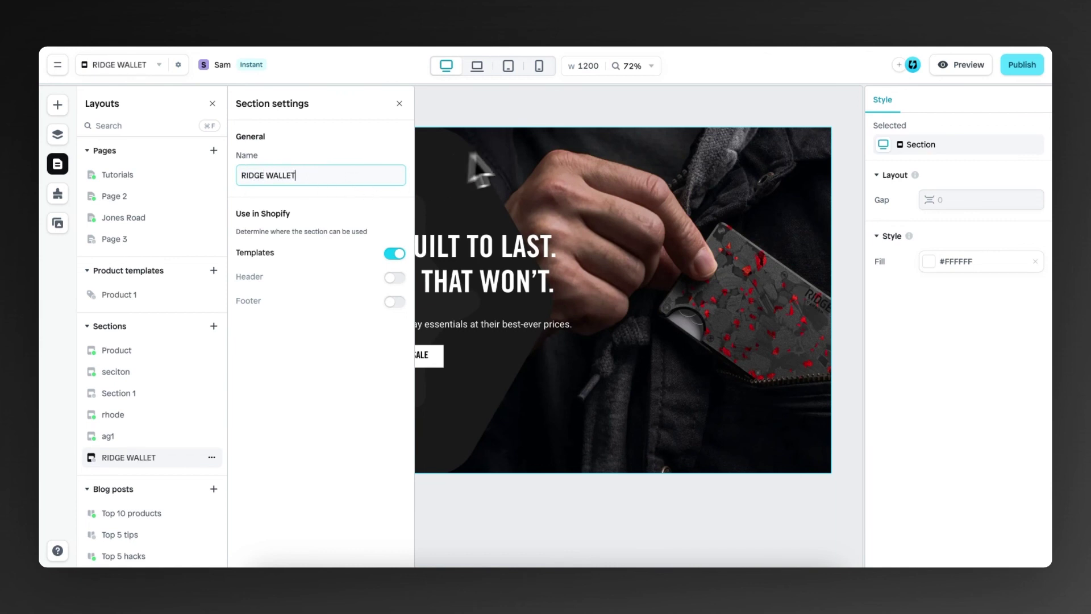
Publish the RIDGE WALLET section and open the Shopify theme for customization
click(1021, 70)
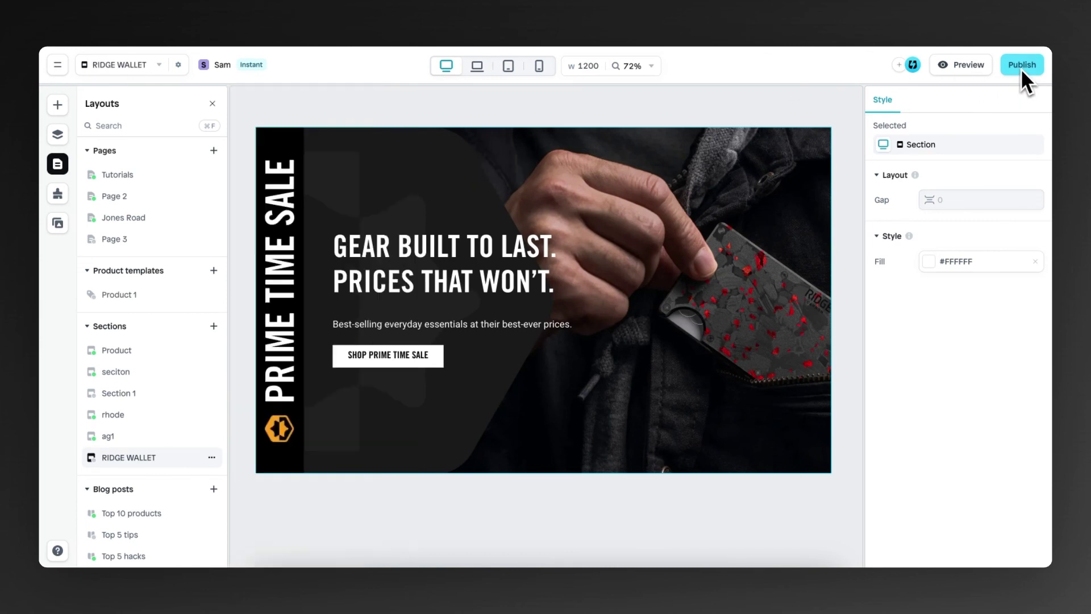
click(1021, 67)
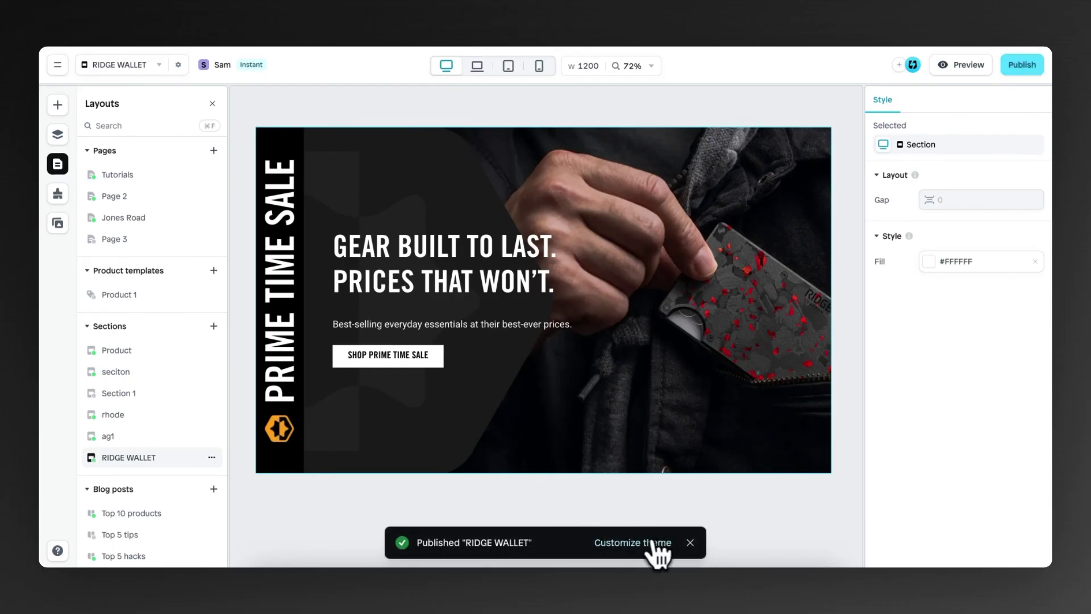
click(653, 543)
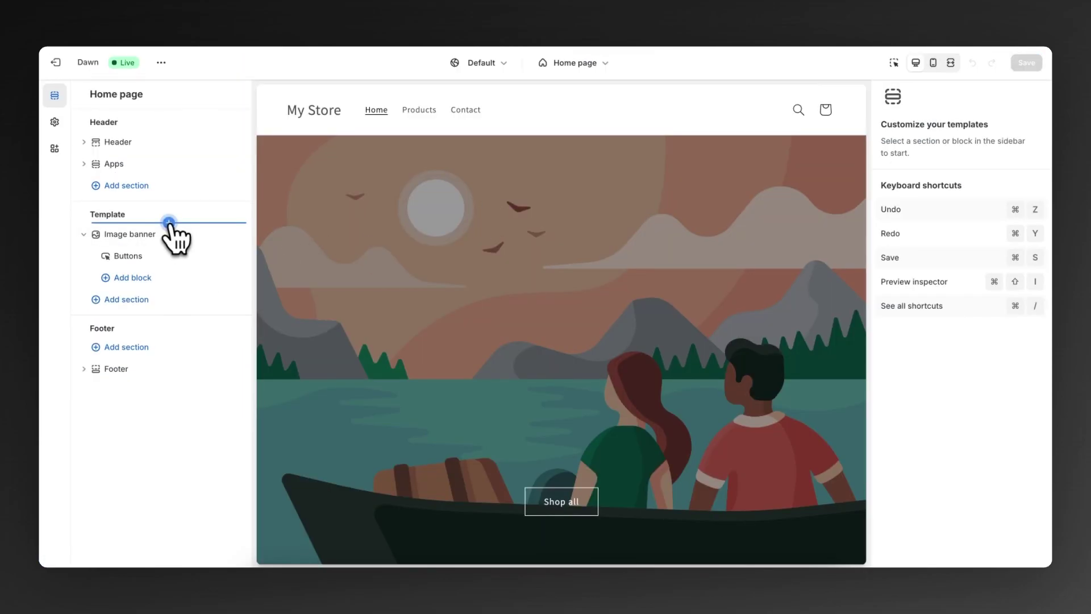
Add the RIDGE WALLET section above the Image banner in the Home page template and check its mobile and desktop views
click(169, 222)
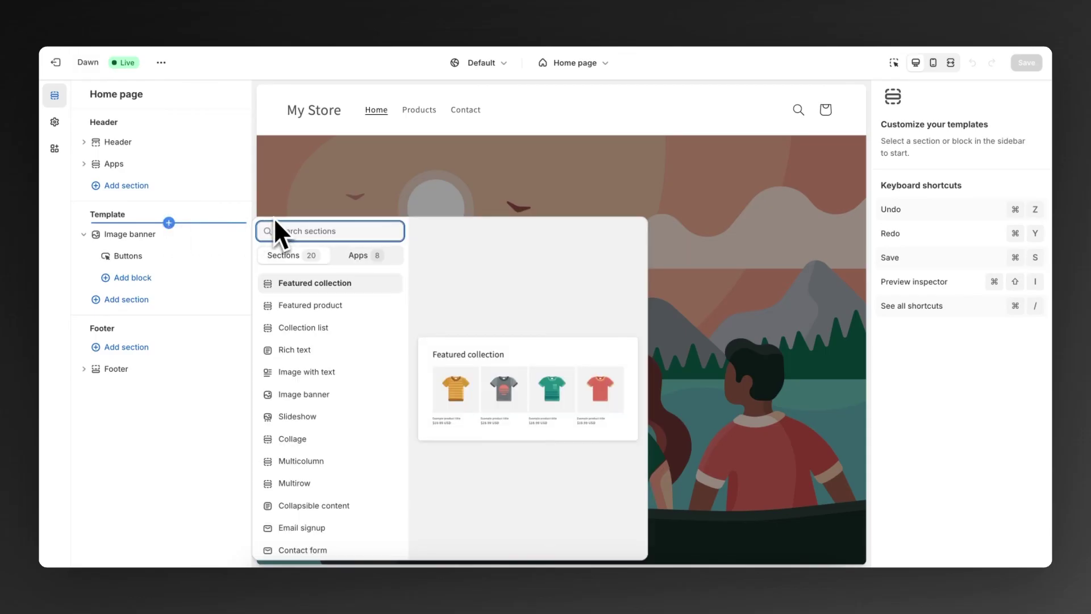
text(ridge)
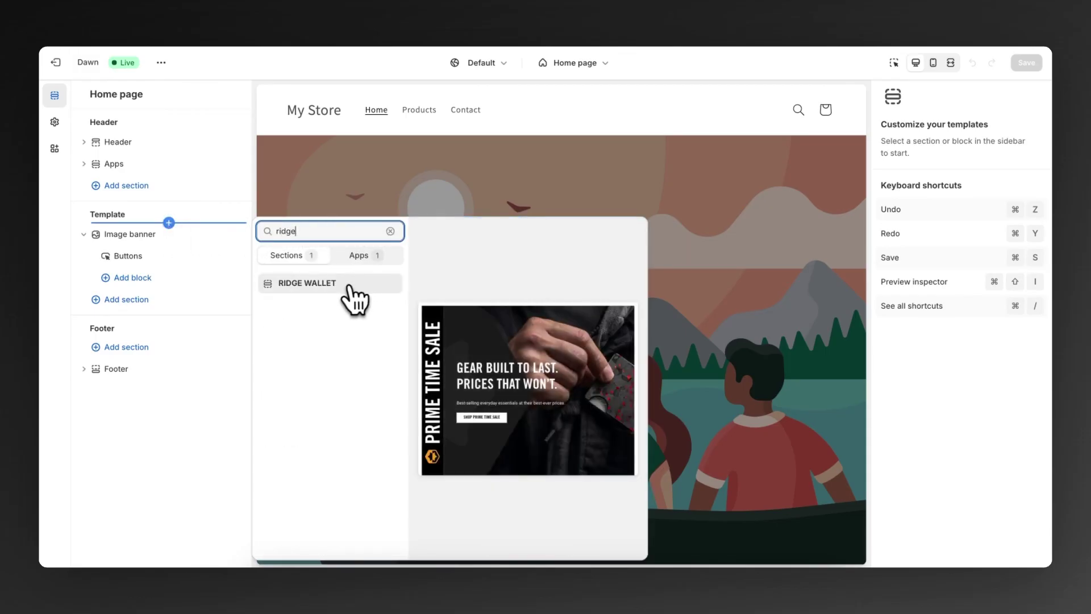
click(345, 283)
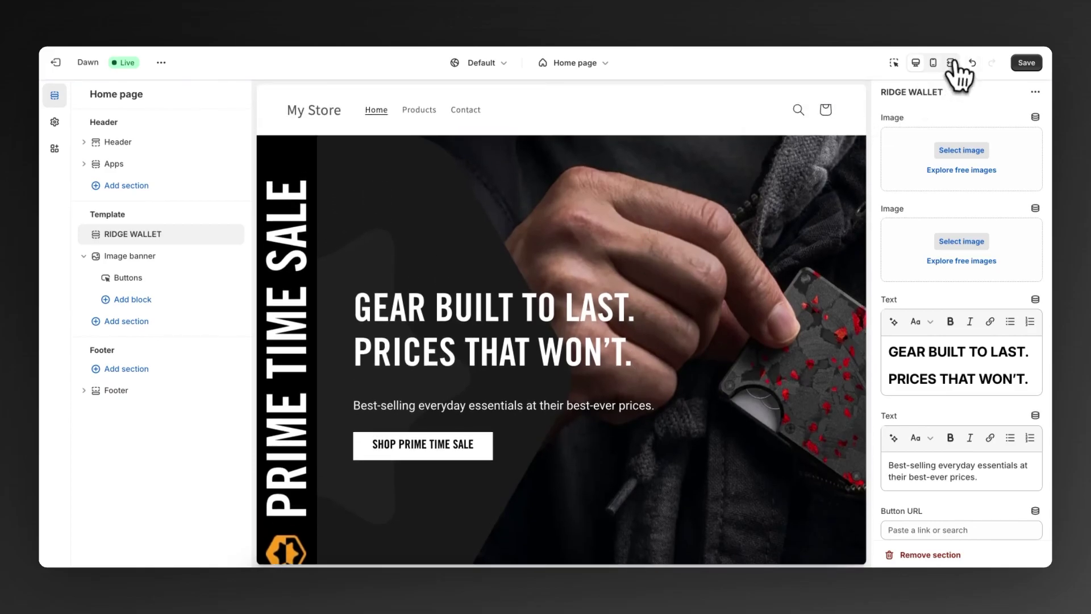
click(933, 64)
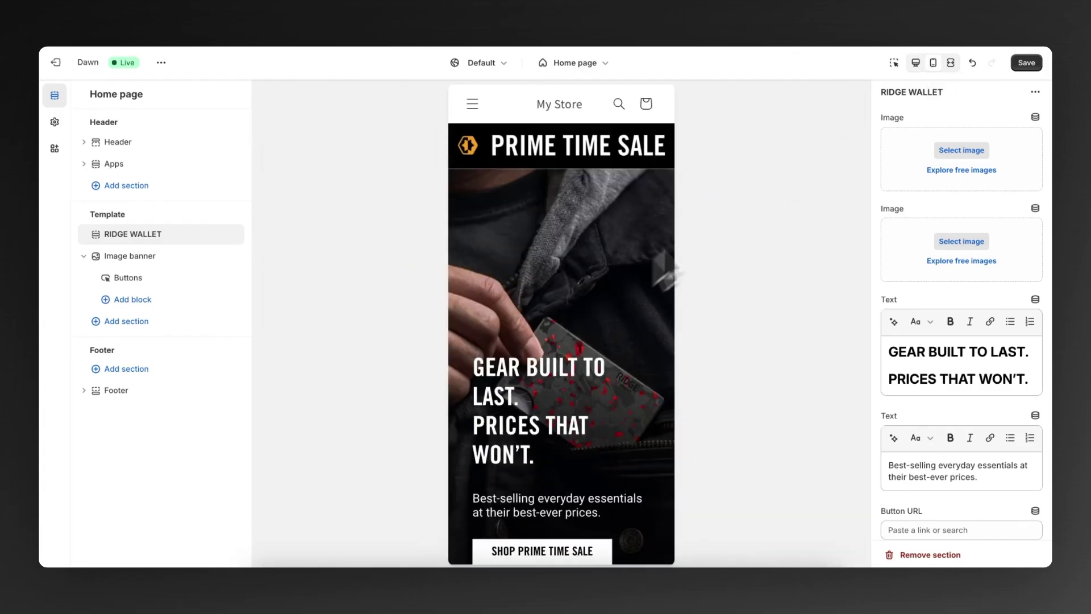
click(915, 64)
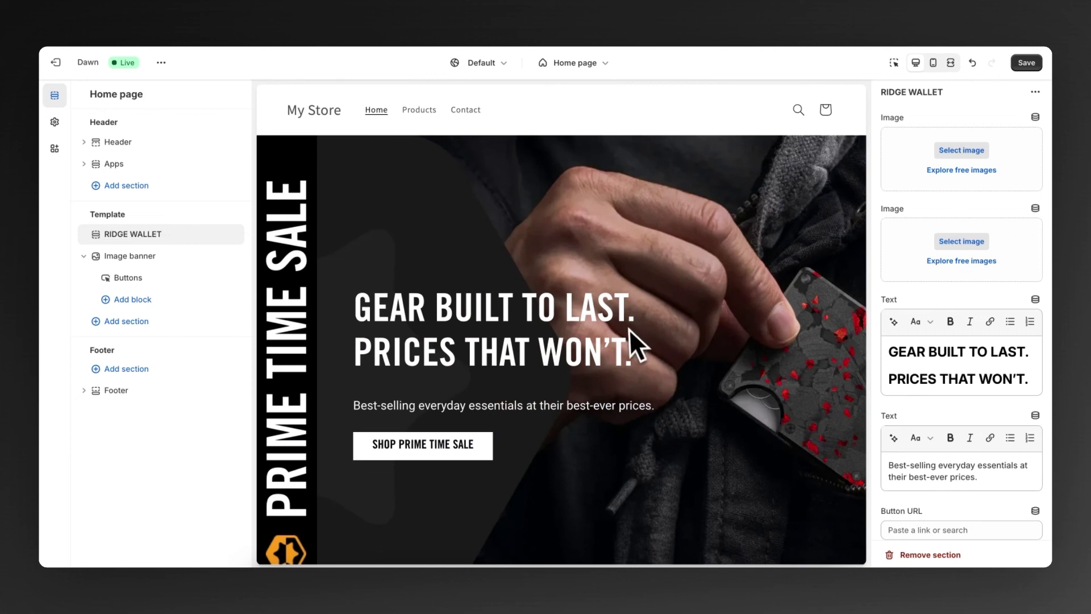